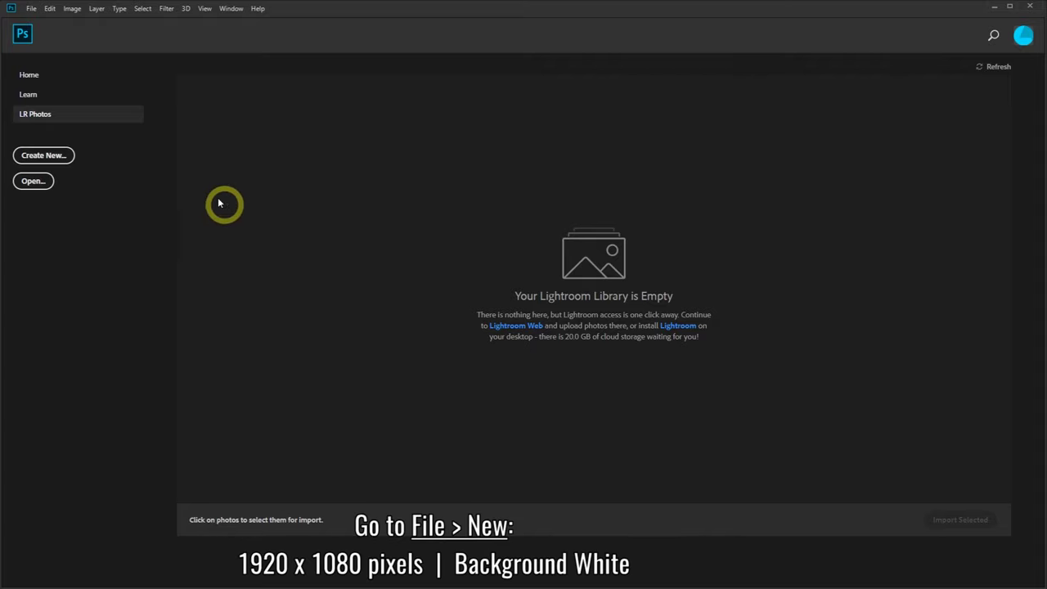
Step: Create a new 1920 × 1080 px document with a white background
{"action": "left_click", "coordinate": [31, 9]}
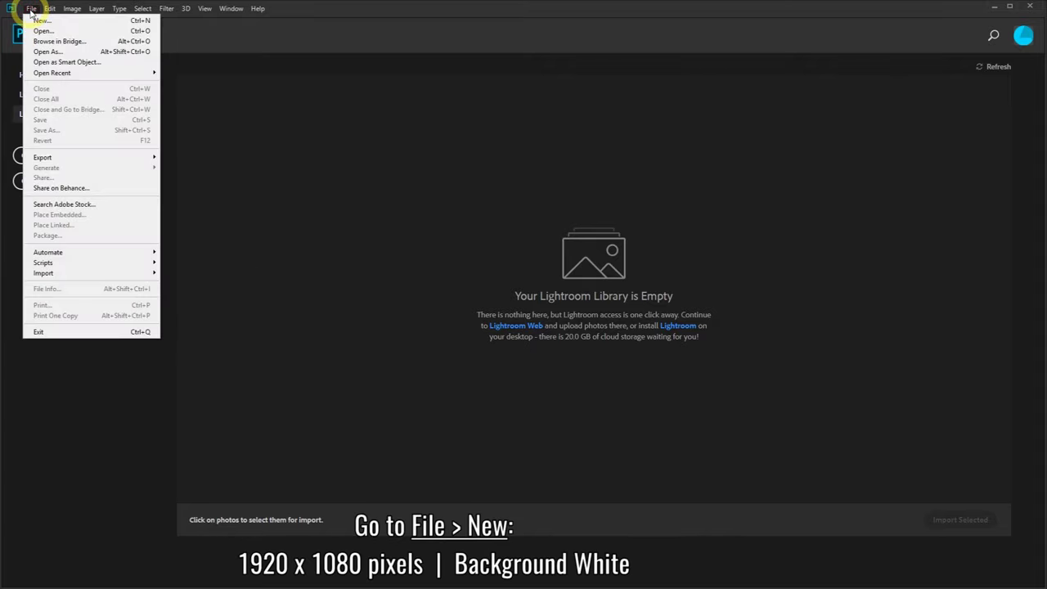
{"action": "left_click", "coordinate": [83, 26]}
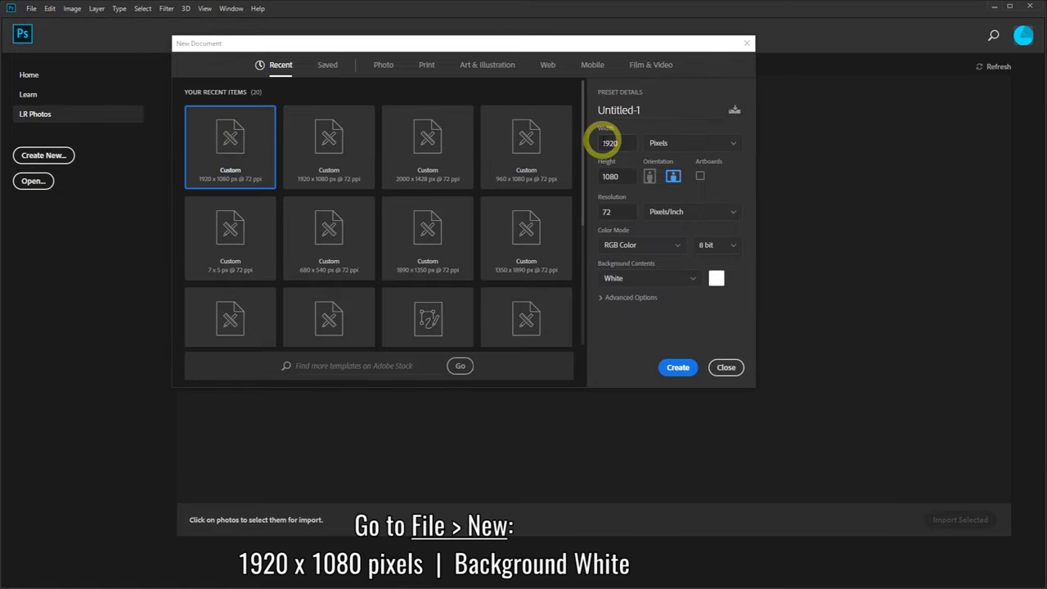
{"action": "left_click", "coordinate": [677, 368]}
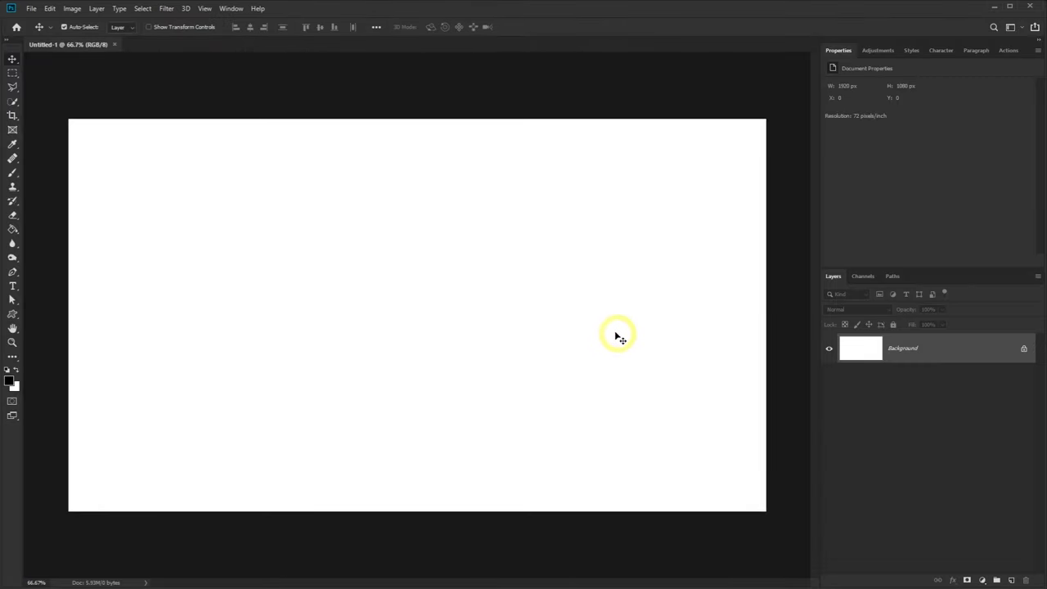
Step: Add a vertical guide at 50% and drag the Building photo onto the canvas
{"action": "left_click", "coordinate": [204, 10]}
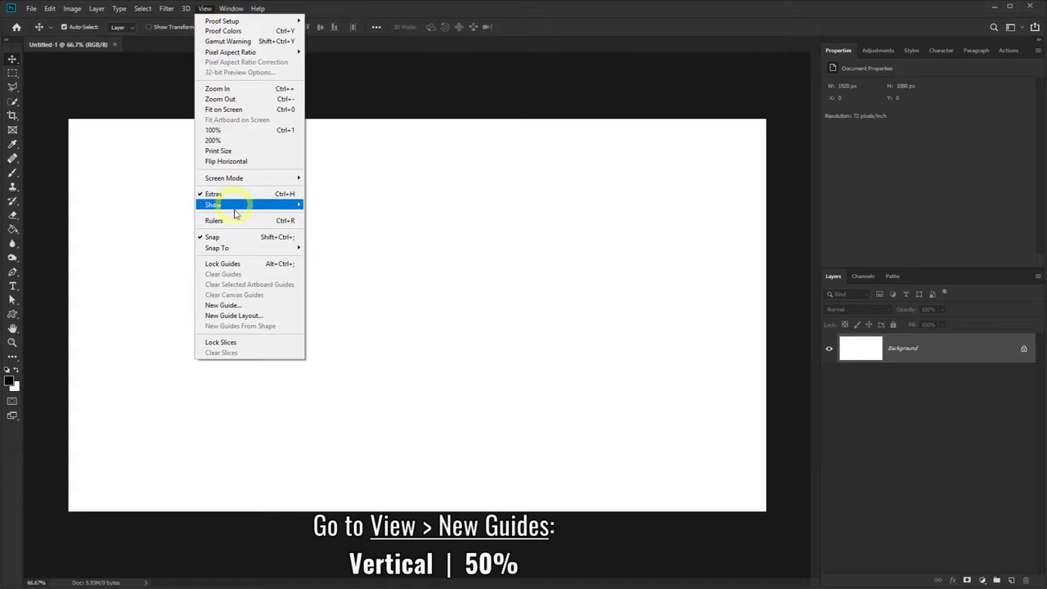
{"action": "left_click", "coordinate": [238, 305]}
{"action": "type", "text": "50"}
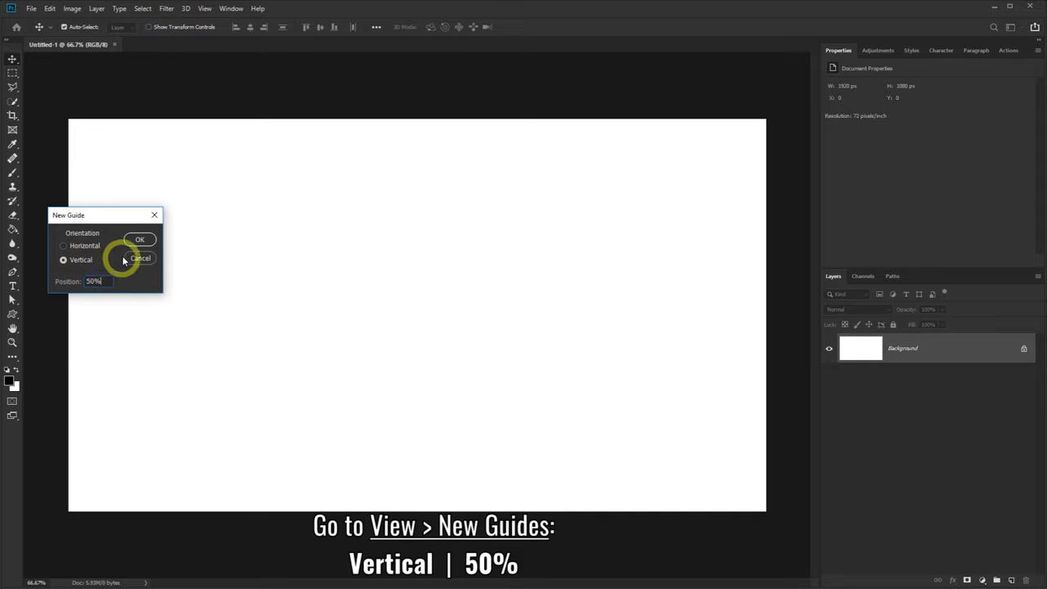
{"action": "left_click", "coordinate": [141, 240]}
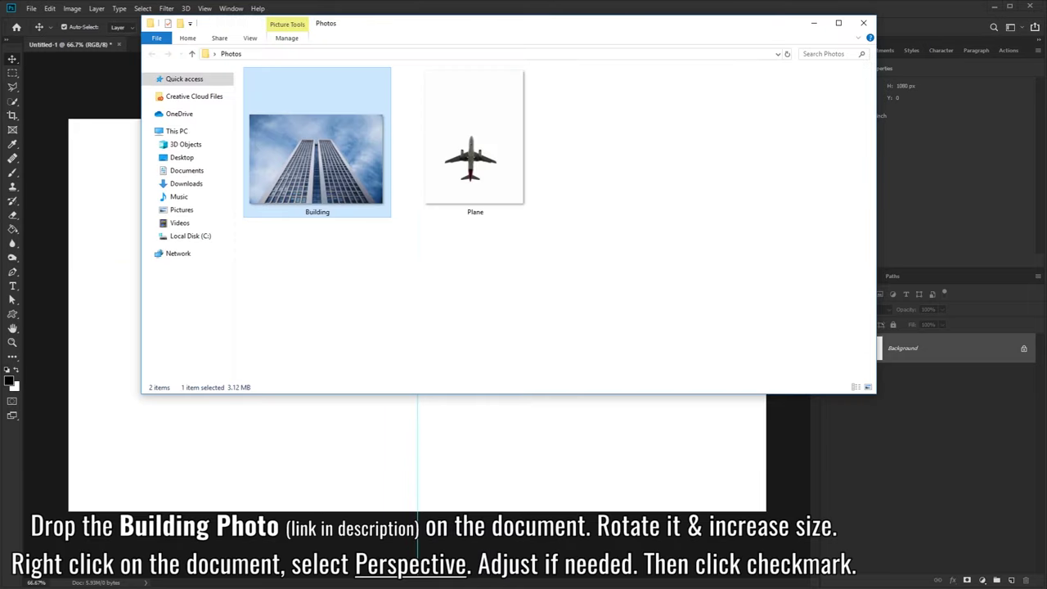
{"action": "left_click_drag", "start_coordinate": [310, 164], "coordinate": [304, 415]}
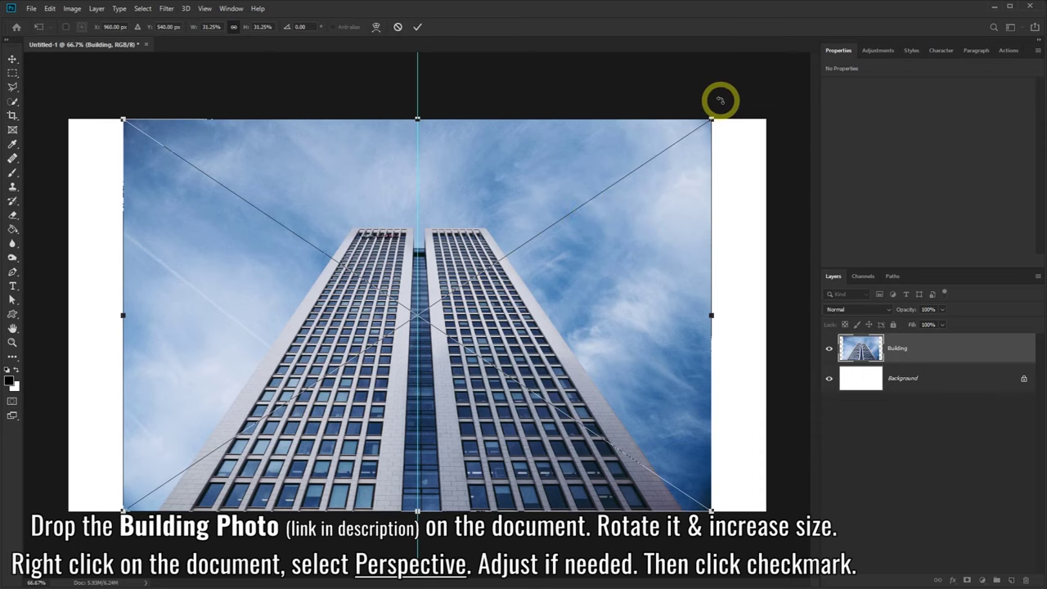
Step: Rotate the Building photo 90° and scale it to about 38.5% over the canvas's left half
{"action": "mouse_move", "coordinate": [720, 100]}
{"action": "left_mouse_down"}
{"action": "mouse_move", "coordinate": [691, 503]}
{"action": "mouse_move", "coordinate": [588, 524]}
{"action": "left_mouse_up"}
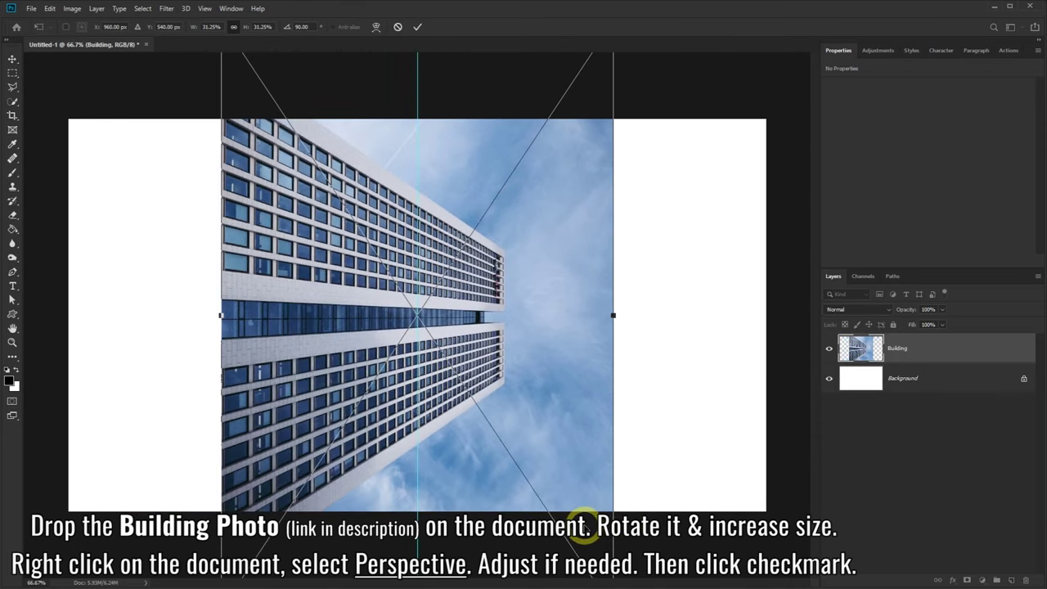
{"action": "key", "text": "ctrl+minus"}
{"action": "left_click_drag", "start_coordinate": [348, 294], "coordinate": [233, 291]}
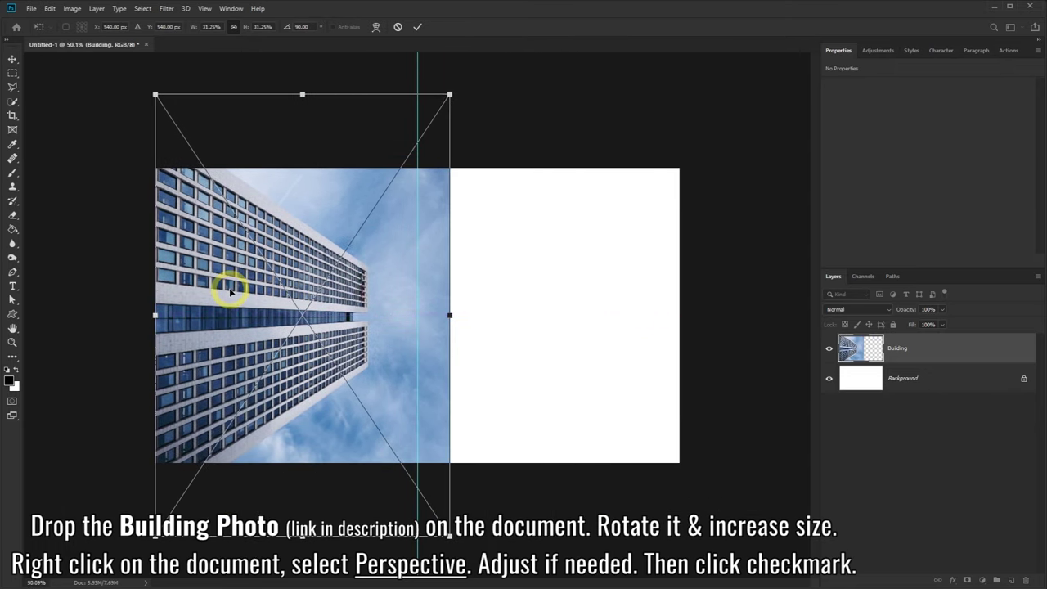
{"action": "key", "text": "ctrl+minus"}
{"action": "left_click_drag", "start_coordinate": [444, 130], "coordinate": [524, 57]}
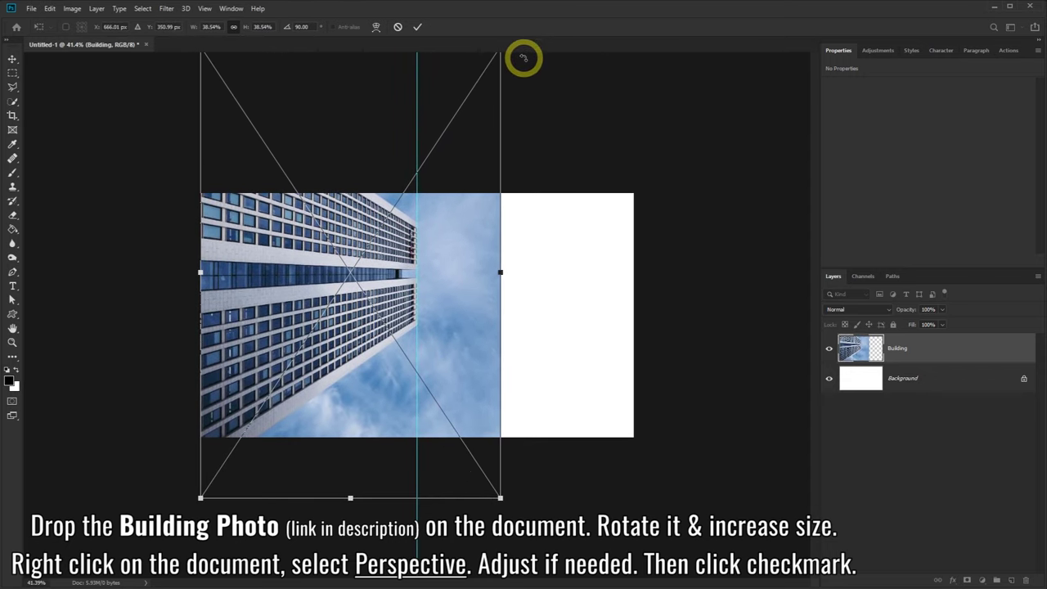
{"action": "mouse_move", "coordinate": [286, 257]}
{"action": "left_mouse_down"}
{"action": "mouse_move", "coordinate": [276, 274]}
{"action": "mouse_move", "coordinate": [281, 335]}
{"action": "mouse_move", "coordinate": [285, 307]}
{"action": "mouse_move", "coordinate": [247, 303]}
{"action": "mouse_move", "coordinate": [241, 310]}
{"action": "mouse_move", "coordinate": [252, 316]}
{"action": "left_mouse_up"}
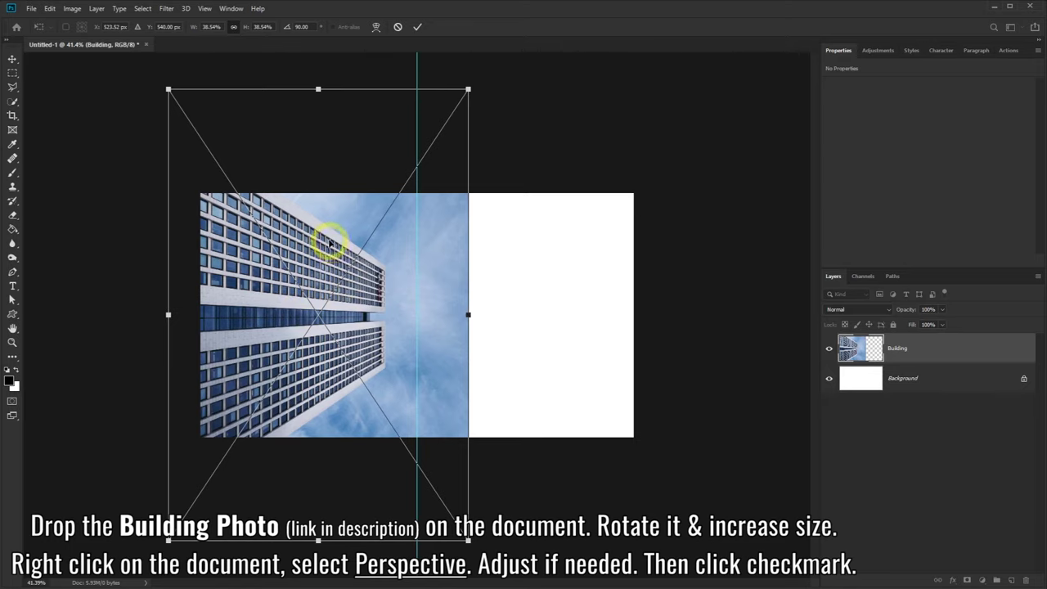
Step: Give the Building photo a perspective distortion at its top-left corner and commit the transform
{"action": "right_click", "coordinate": [330, 241]}
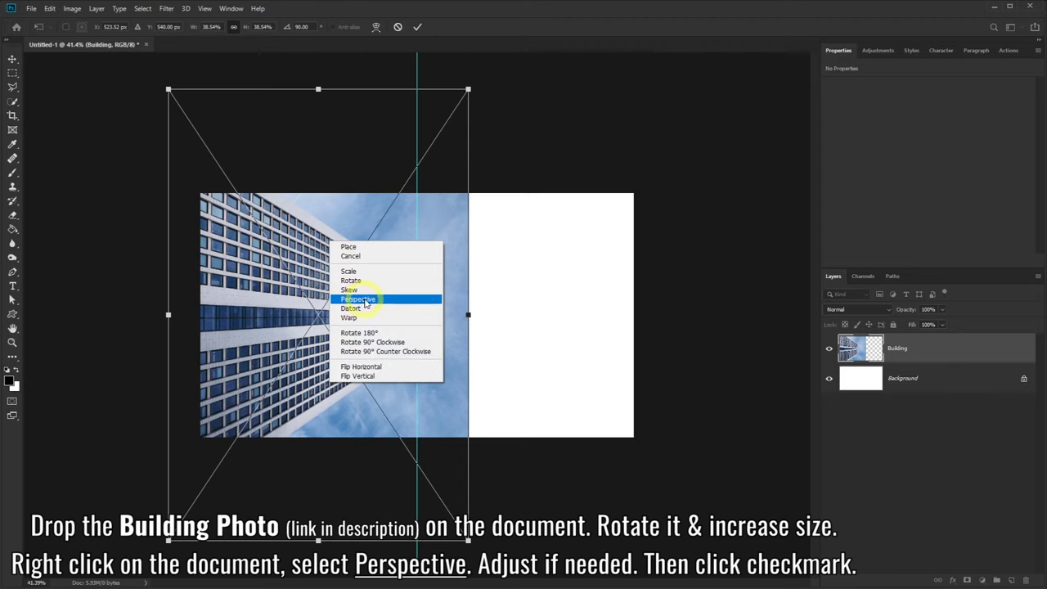
{"action": "left_click", "coordinate": [365, 303]}
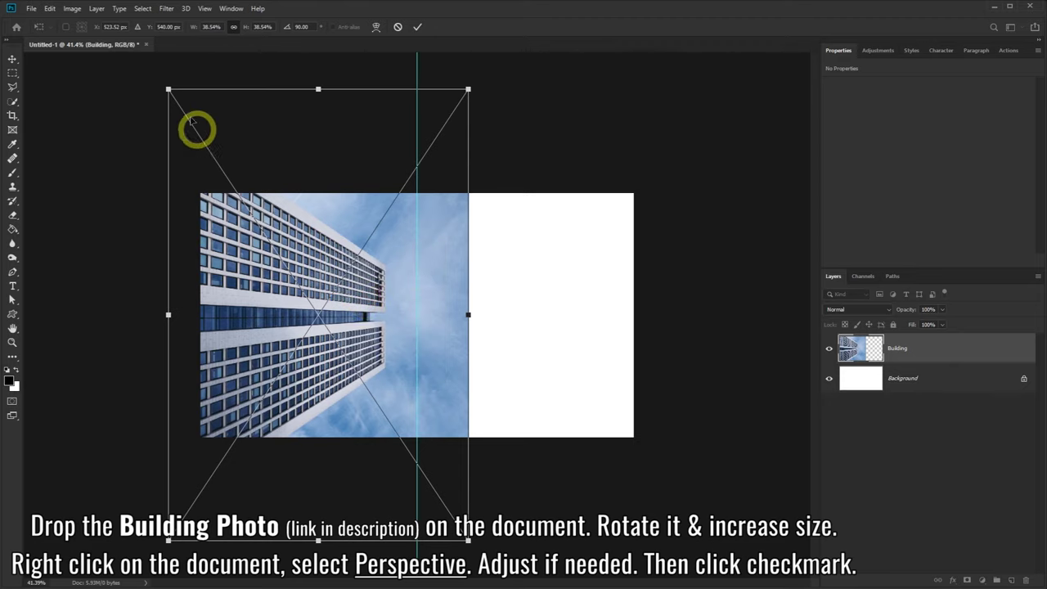
{"action": "mouse_move", "coordinate": [168, 90]}
{"action": "left_mouse_down"}
{"action": "mouse_move", "coordinate": [167, 132]}
{"action": "mouse_move", "coordinate": [173, 52]}
{"action": "mouse_move", "coordinate": [173, 88]}
{"action": "left_mouse_up"}
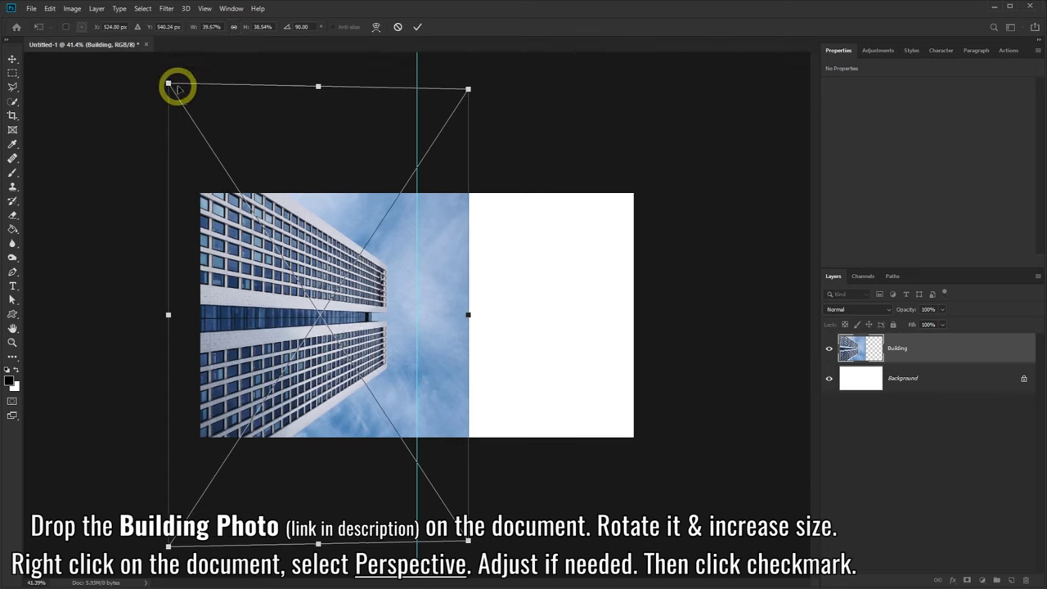
{"action": "left_click", "coordinate": [415, 29]}
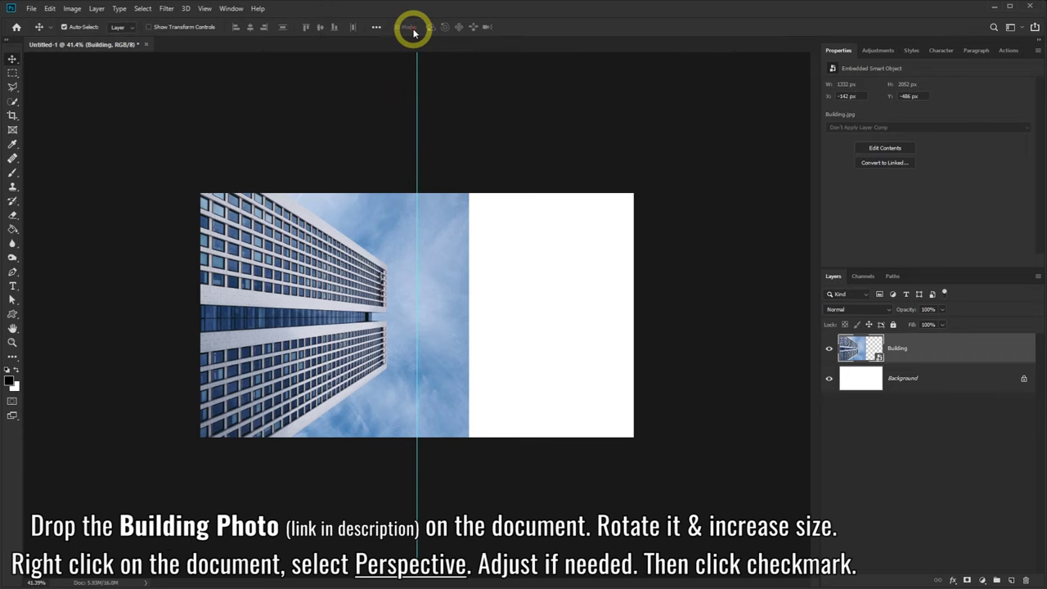
Step: Zoom in on the building until the canvas fills the view
{"action": "left_click", "coordinate": [13, 344]}
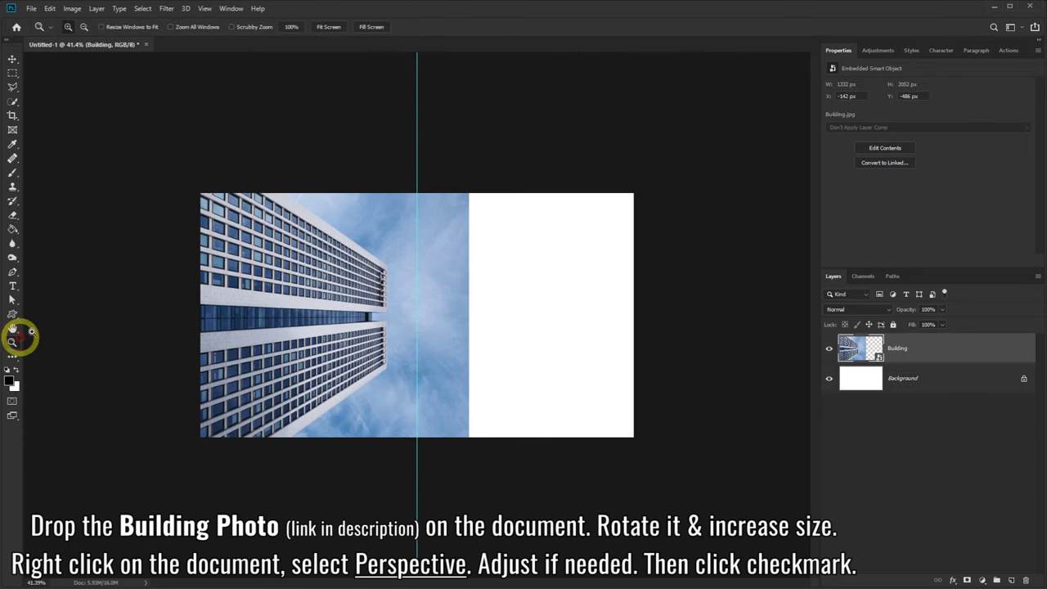
{"action": "left_click", "coordinate": [303, 291]}
{"action": "left_click", "coordinate": [303, 290]}
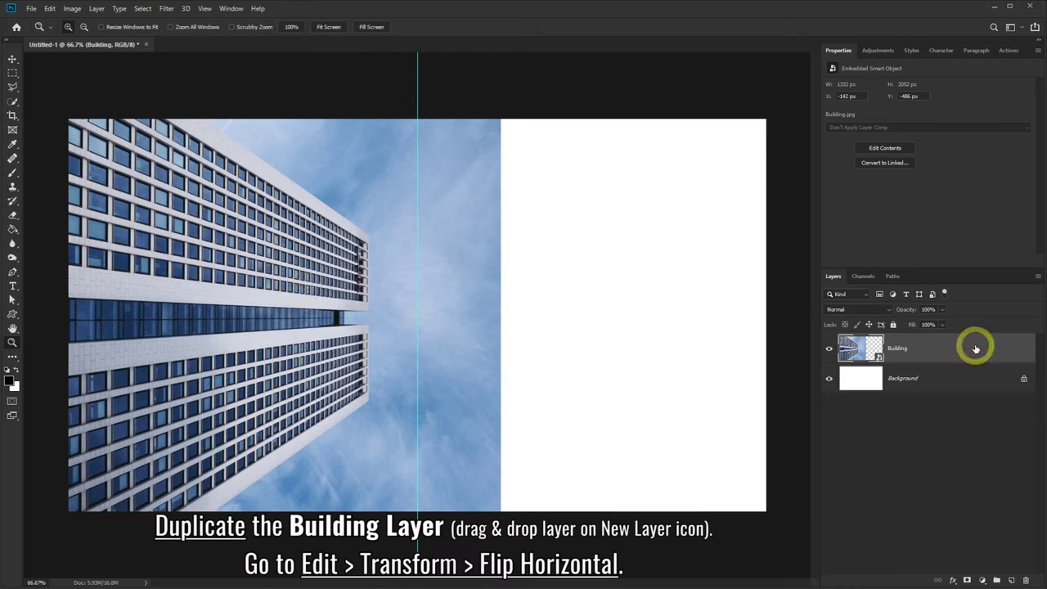
Step: Duplicate the Building layer and flip the Building copy horizontally
{"action": "left_click_drag", "start_coordinate": [974, 347], "coordinate": [1011, 580]}
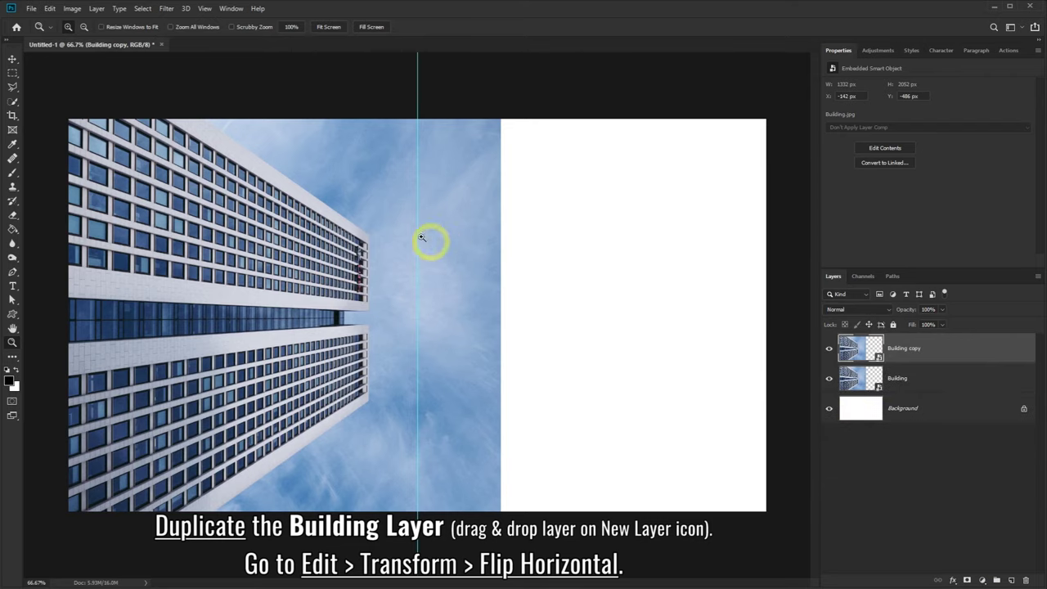
{"action": "left_click", "coordinate": [50, 9]}
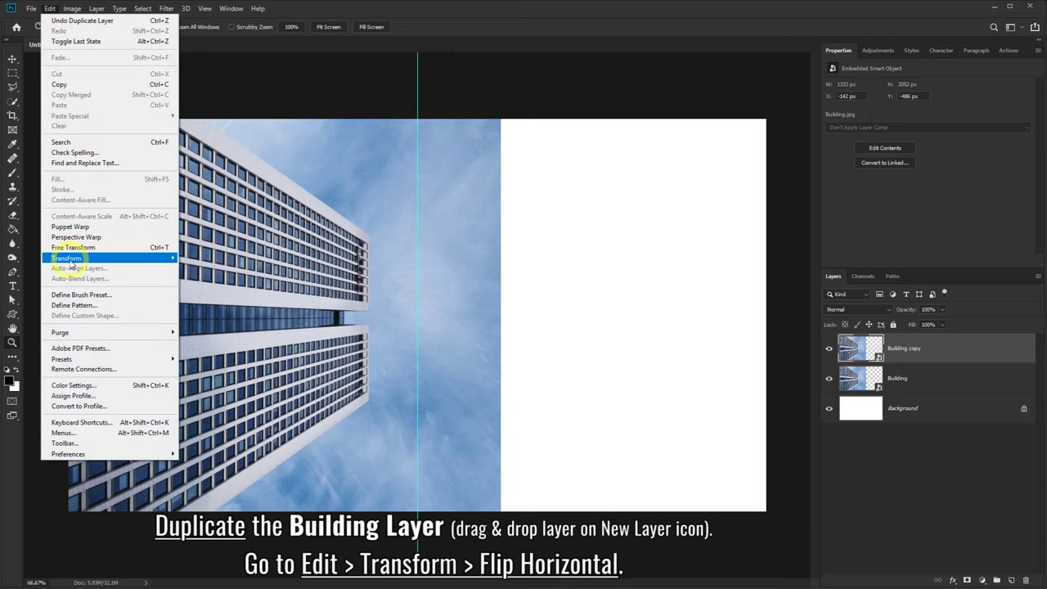
{"action": "mouse_move", "coordinate": [106, 258]}
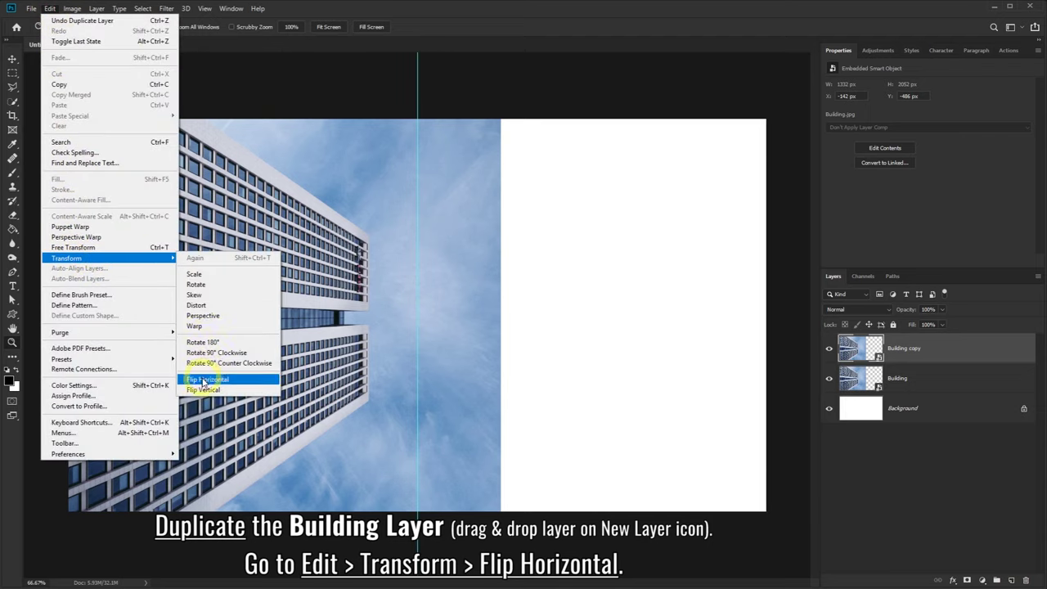
{"action": "left_click", "coordinate": [219, 381]}
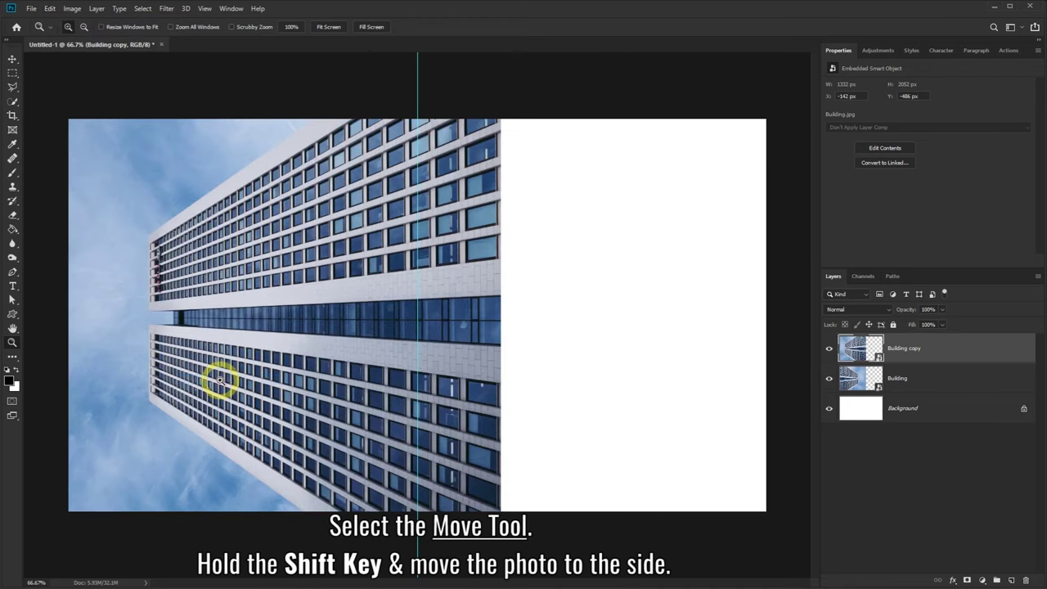
Step: Move the mirrored Building copy straight right so it faces the original building
{"action": "left_click", "coordinate": [13, 60]}
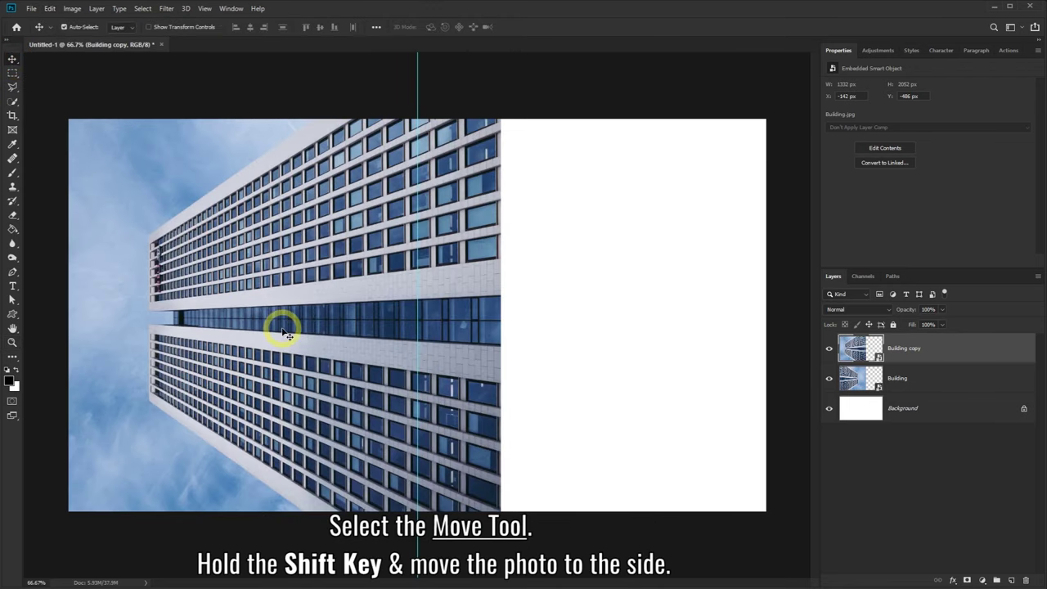
{"action": "mouse_move", "coordinate": [286, 331]}
{"action": "left_mouse_down"}
{"action": "mouse_move", "coordinate": [630, 330]}
{"action": "mouse_move", "coordinate": [601, 323]}
{"action": "left_mouse_up"}
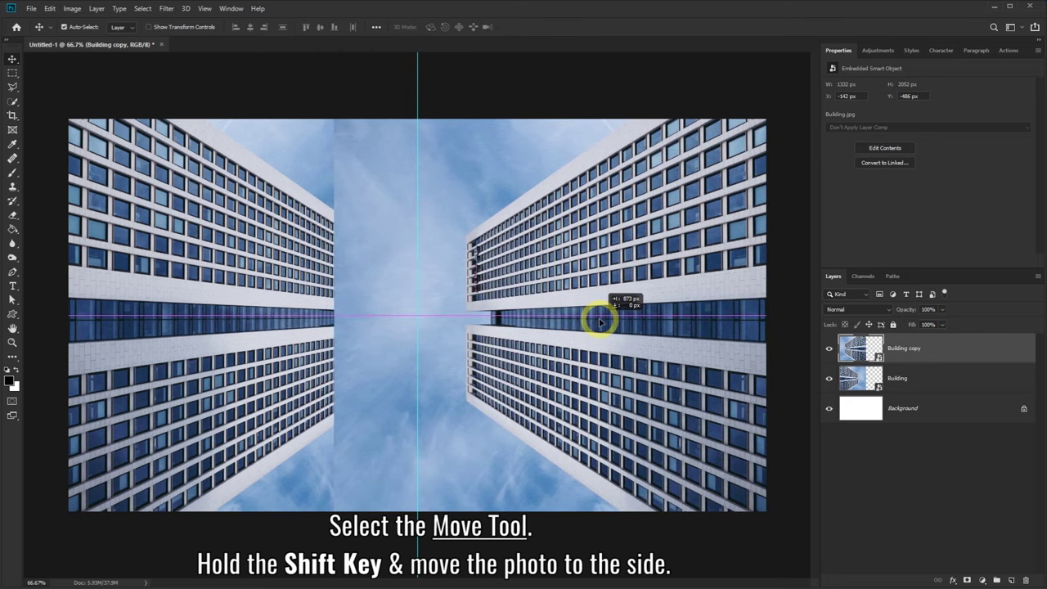
{"action": "left_click_drag", "start_coordinate": [599, 321], "coordinate": [600, 321]}
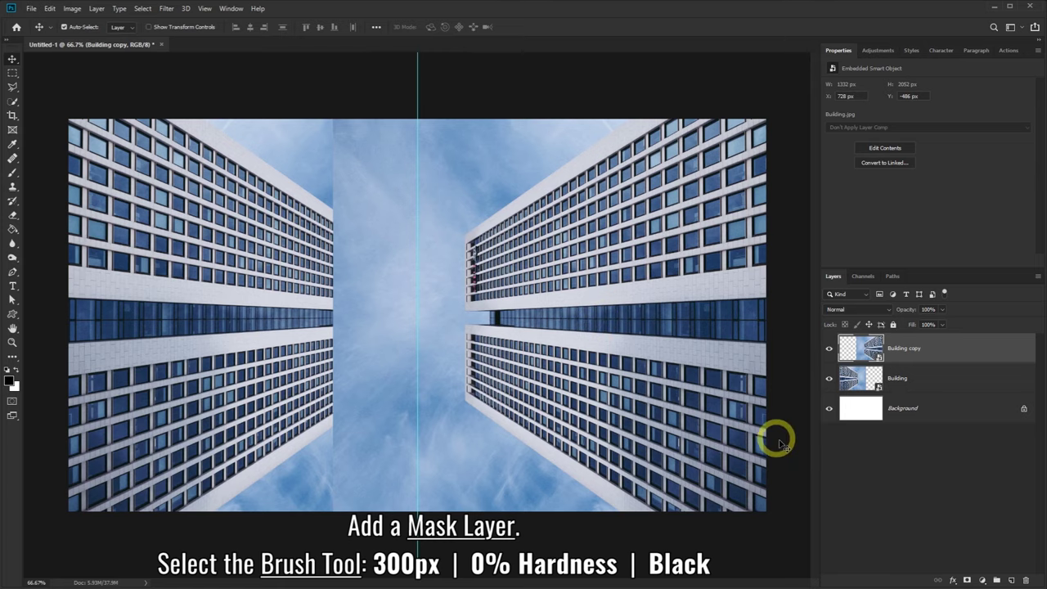
Step: Add a layer mask to Building copy and set up a 300 px, 0% hardness black brush
{"action": "left_click", "coordinate": [968, 579]}
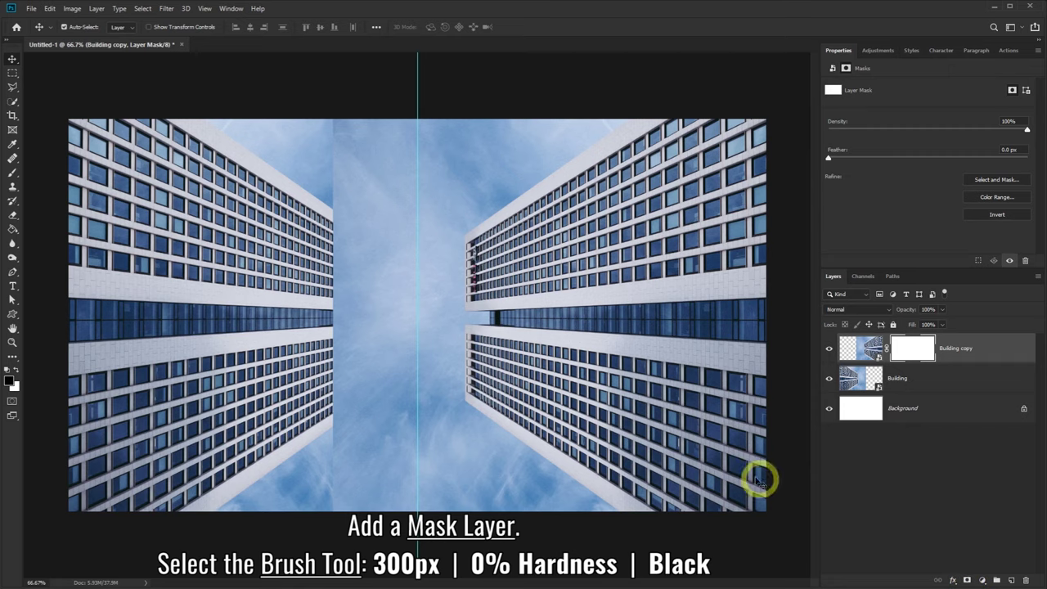
{"action": "left_click", "coordinate": [12, 172]}
{"action": "left_click", "coordinate": [40, 176]}
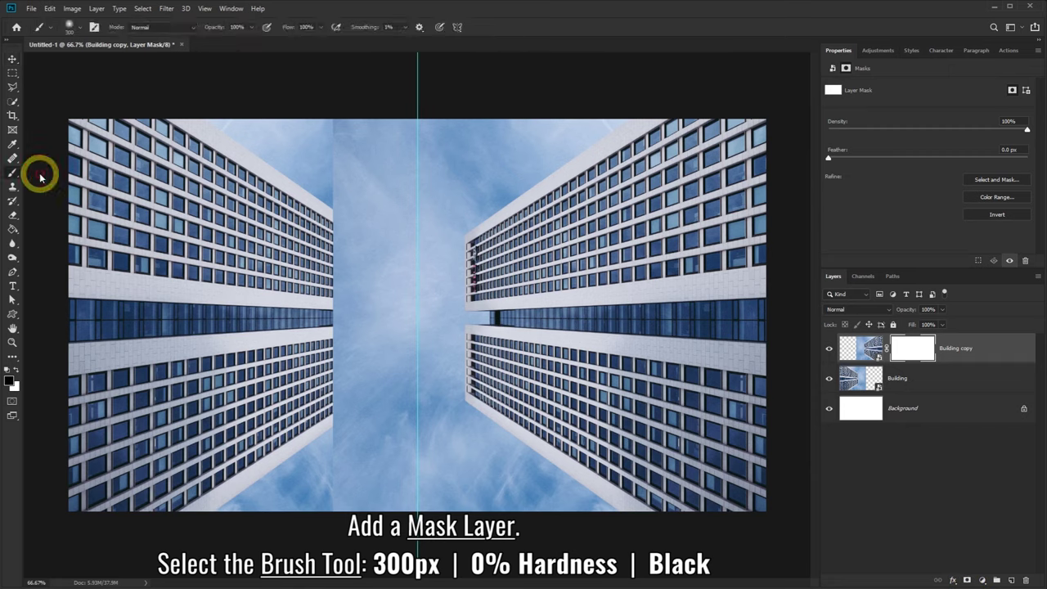
{"action": "left_click", "coordinate": [79, 28]}
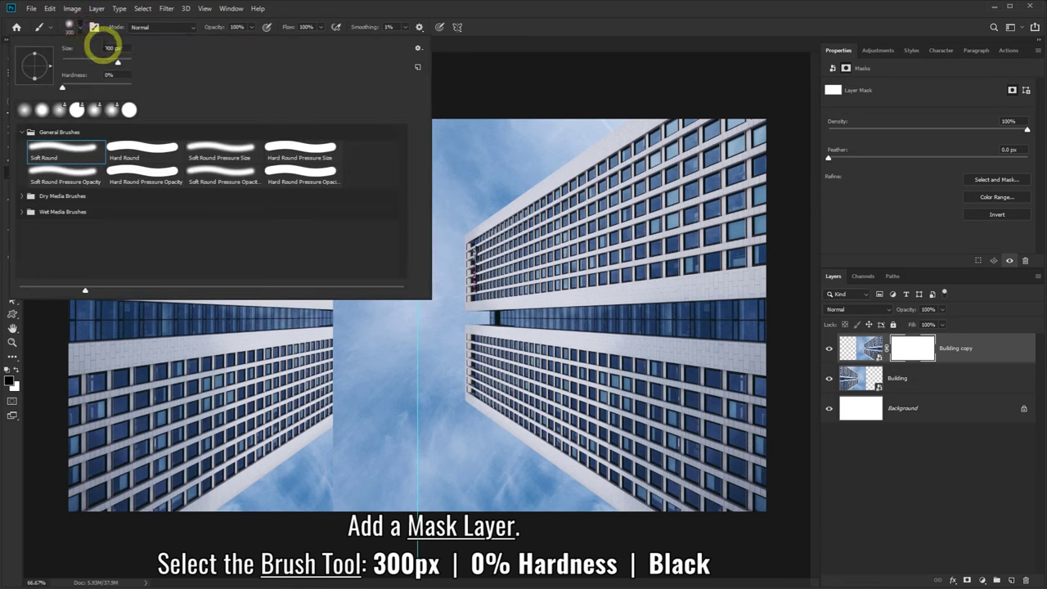
{"action": "left_click", "coordinate": [321, 7]}
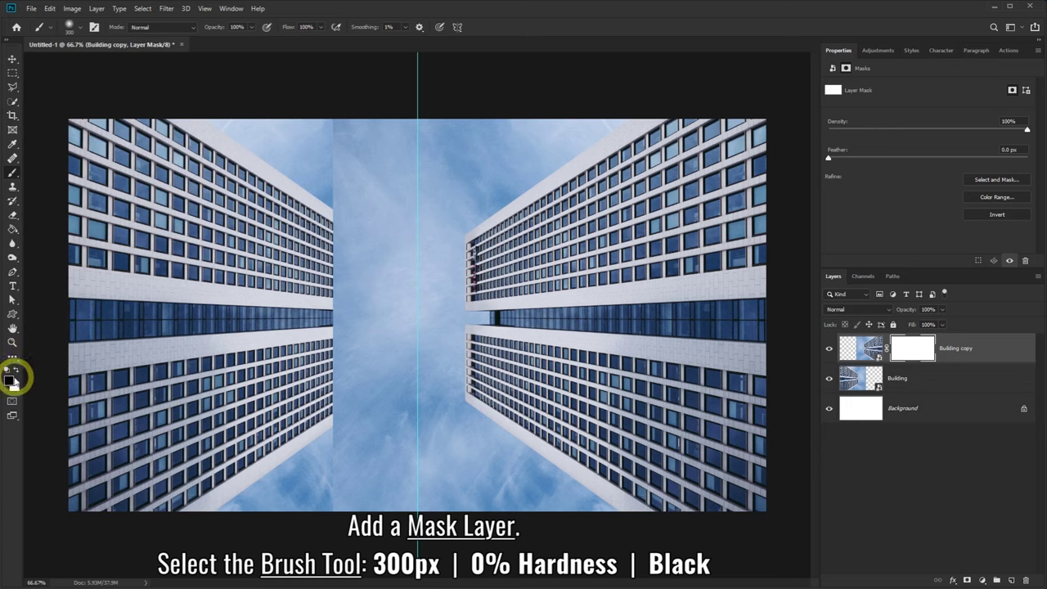
{"action": "left_click", "coordinate": [10, 379]}
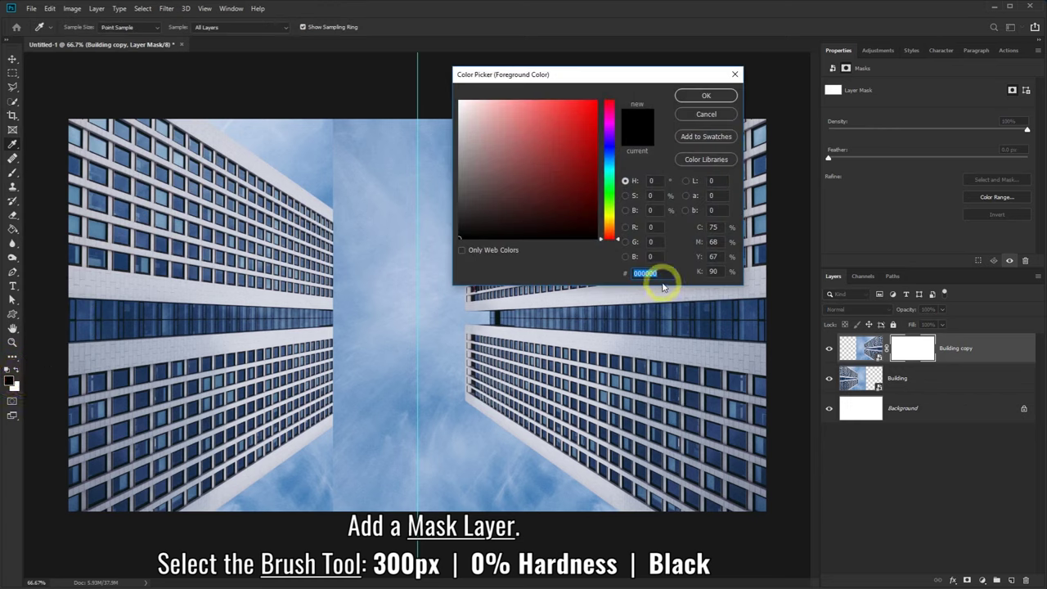
{"action": "left_click", "coordinate": [702, 95]}
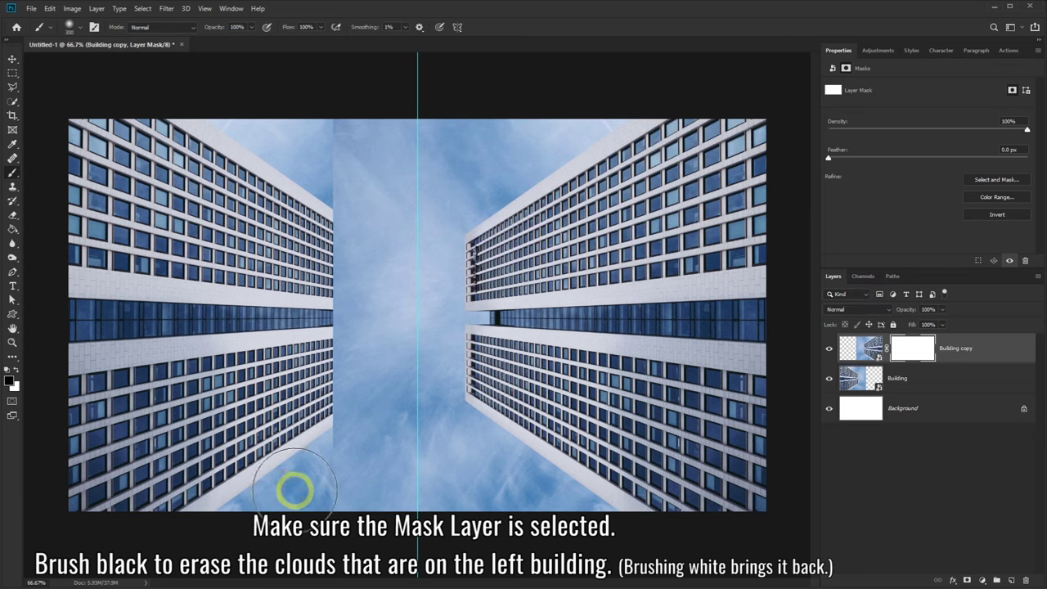
Step: Paint black in the Building copy mask over the clouds crossing the left building's edge
{"action": "mouse_move", "coordinate": [301, 493]}
{"action": "left_mouse_down"}
{"action": "mouse_move", "coordinate": [311, 117]}
{"action": "mouse_move", "coordinate": [297, 498]}
{"action": "mouse_move", "coordinate": [286, 391]}
{"action": "mouse_move", "coordinate": [337, 378]}
{"action": "mouse_move", "coordinate": [329, 320]}
{"action": "mouse_move", "coordinate": [343, 254]}
{"action": "mouse_move", "coordinate": [325, 240]}
{"action": "mouse_move", "coordinate": [332, 374]}
{"action": "mouse_move", "coordinate": [311, 397]}
{"action": "mouse_move", "coordinate": [333, 352]}
{"action": "mouse_move", "coordinate": [328, 248]}
{"action": "mouse_move", "coordinate": [339, 379]}
{"action": "left_mouse_up"}
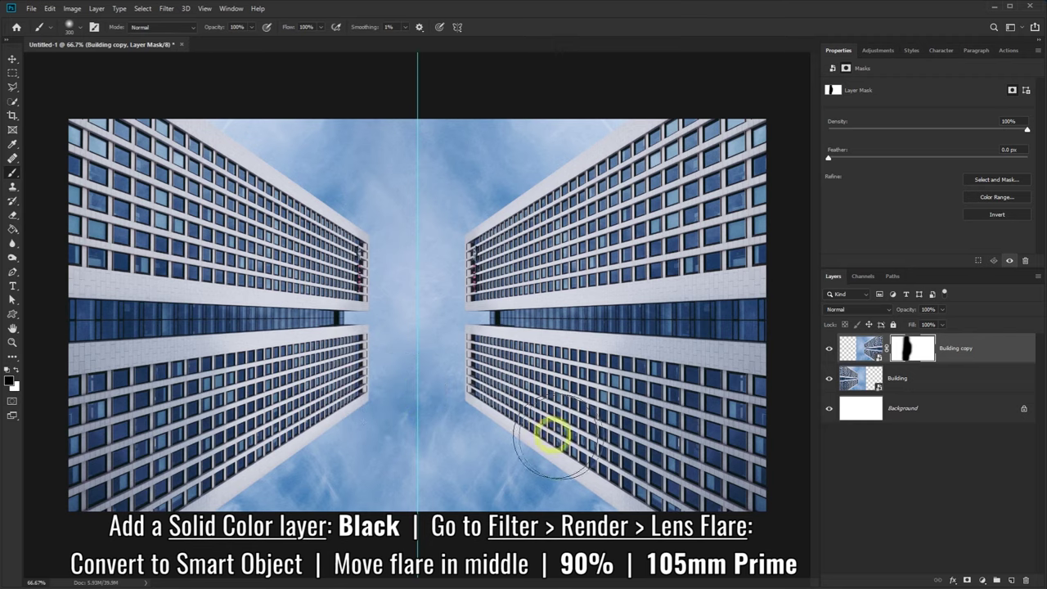
Step: Add a black #000000 Solid Color fill layer, Color Fill 1, covering the whole canvas
{"action": "left_click", "coordinate": [984, 579]}
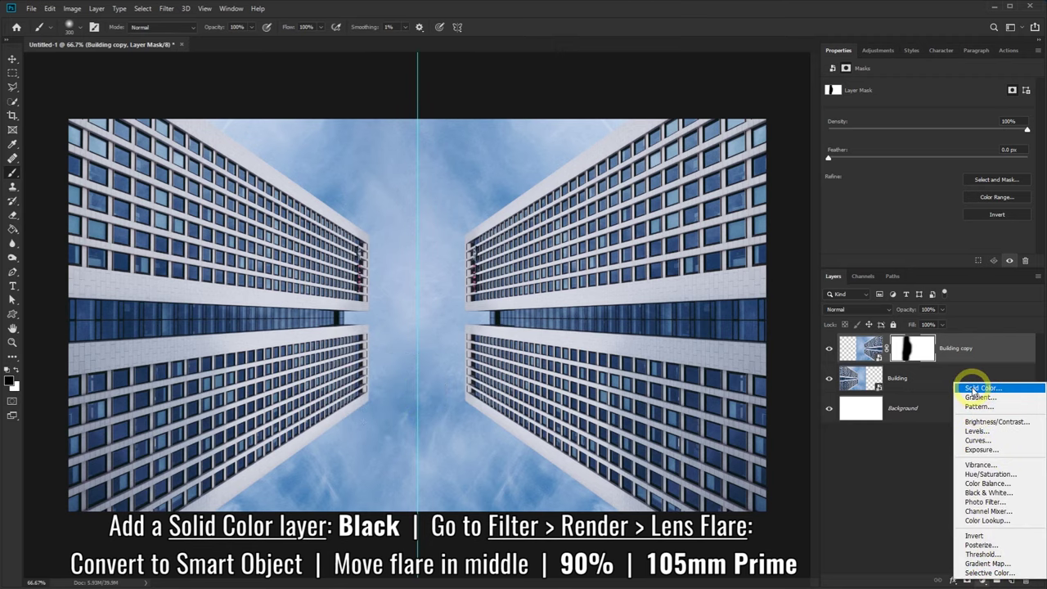
{"action": "left_click", "coordinate": [988, 387]}
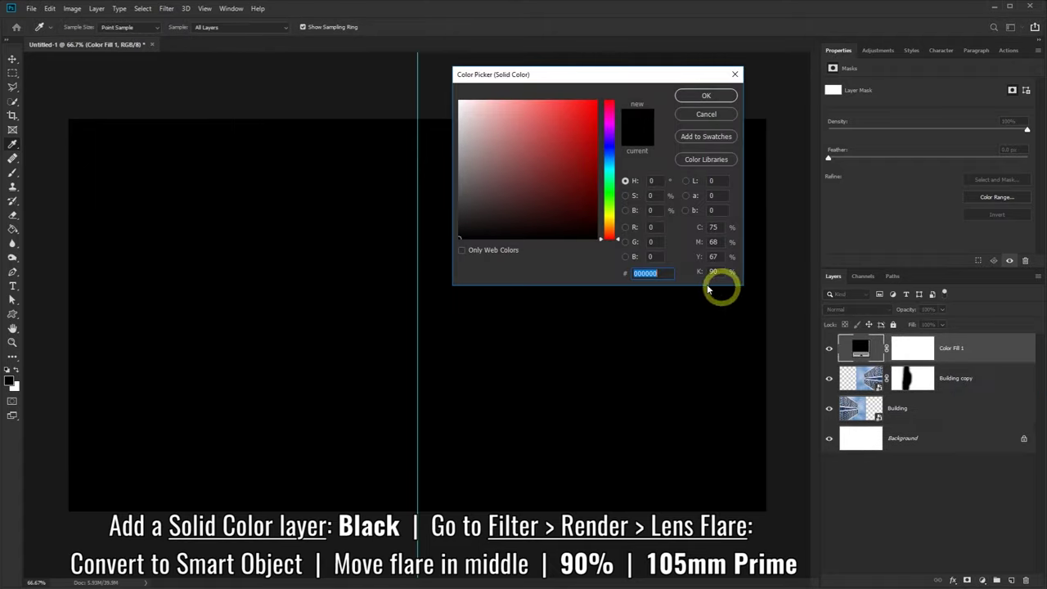
{"action": "left_click", "coordinate": [700, 98]}
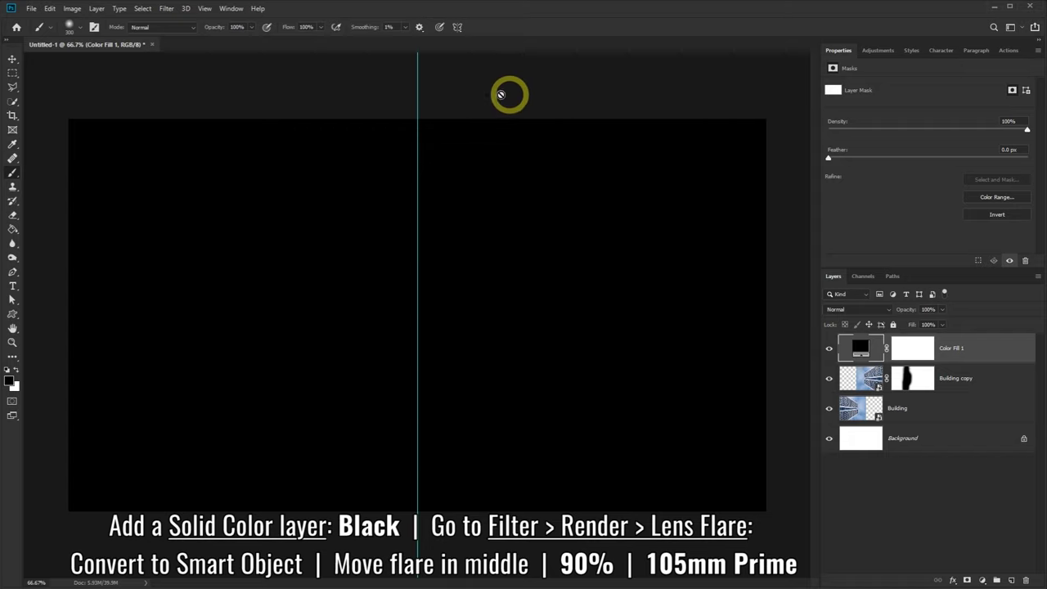
{"action": "left_click", "coordinate": [167, 10]}
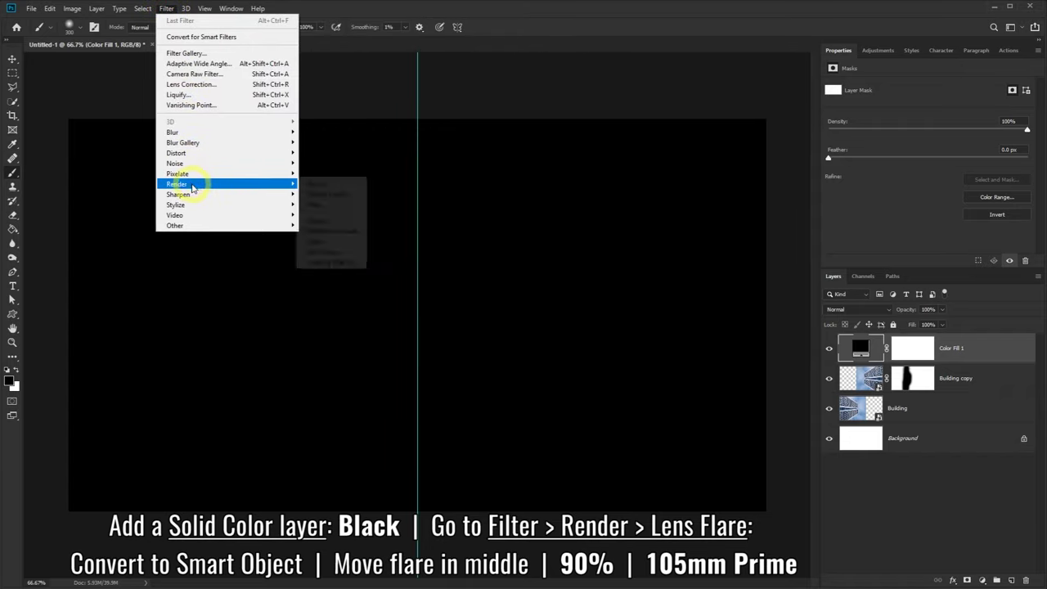
{"action": "mouse_move", "coordinate": [177, 183]}
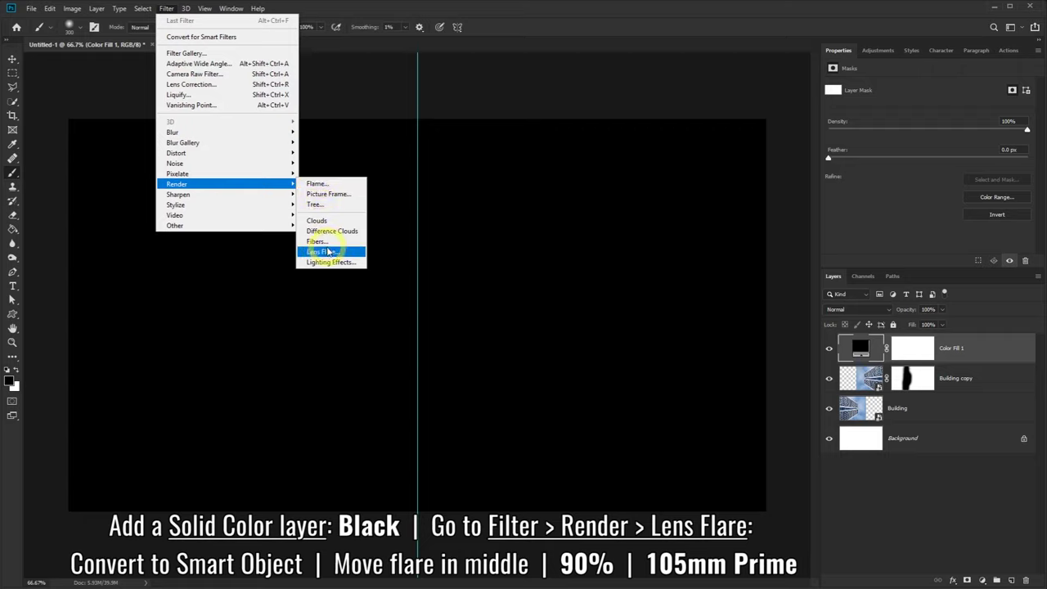
Step: Render a centred 105mm Prime lens flare at 90% brightness on Color Fill 1 as a smart filter
{"action": "left_click", "coordinate": [345, 255]}
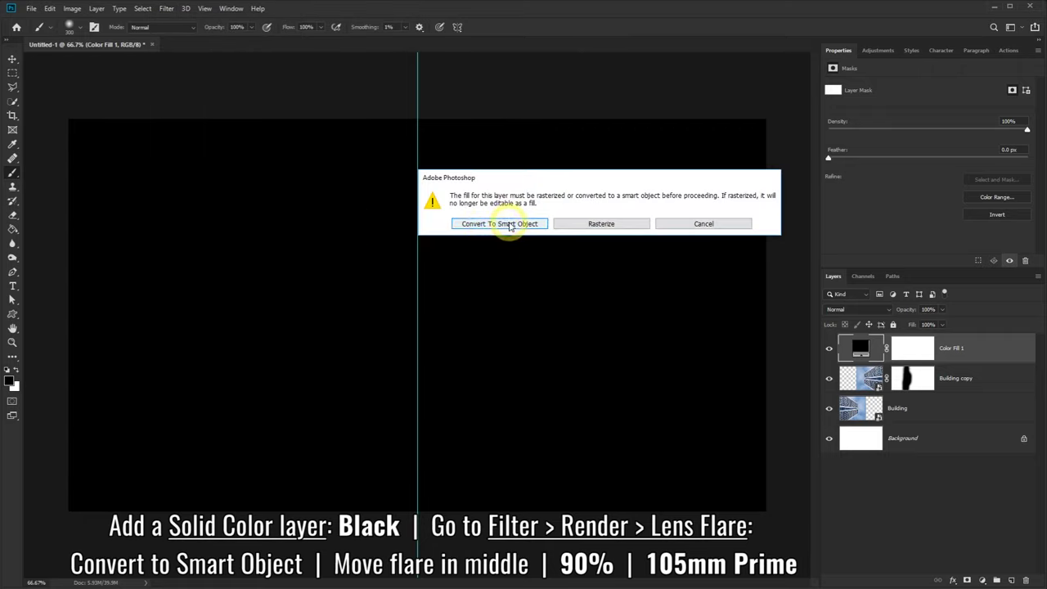
{"action": "left_click", "coordinate": [508, 226]}
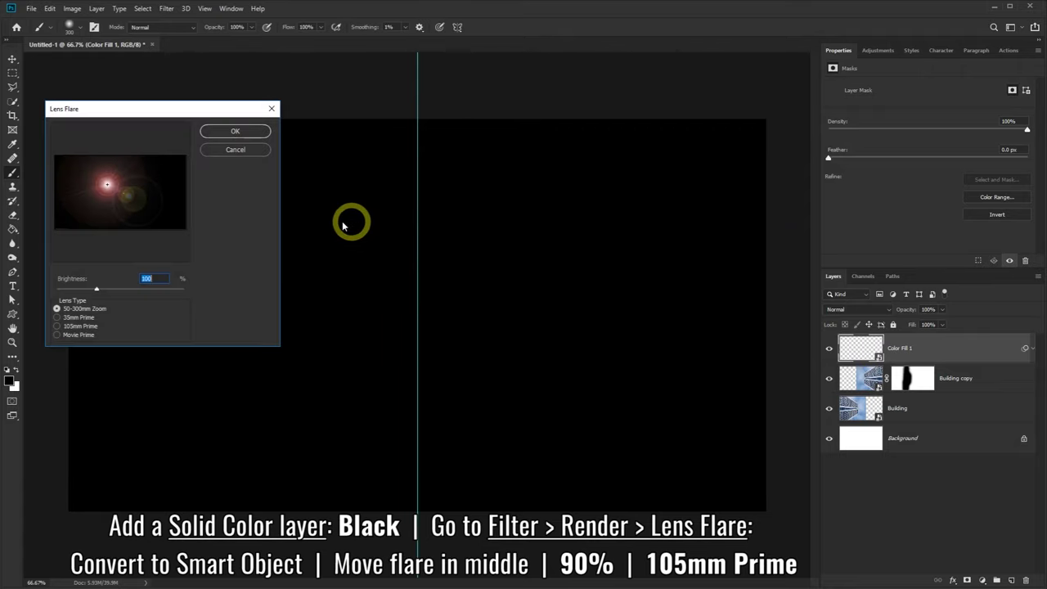
{"action": "left_click_drag", "start_coordinate": [108, 186], "coordinate": [120, 191]}
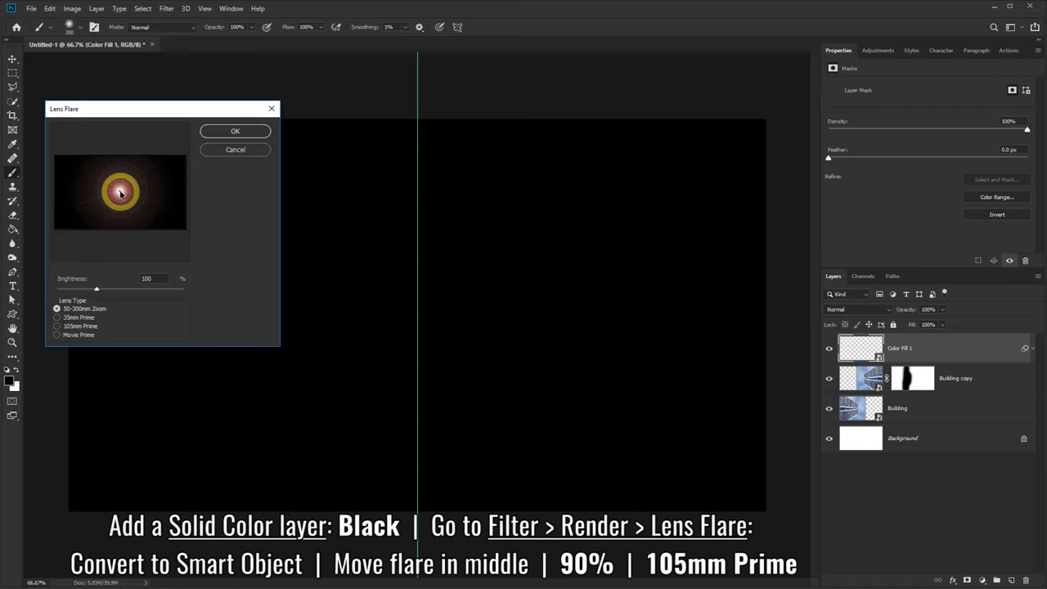
{"action": "double_click", "coordinate": [147, 280]}
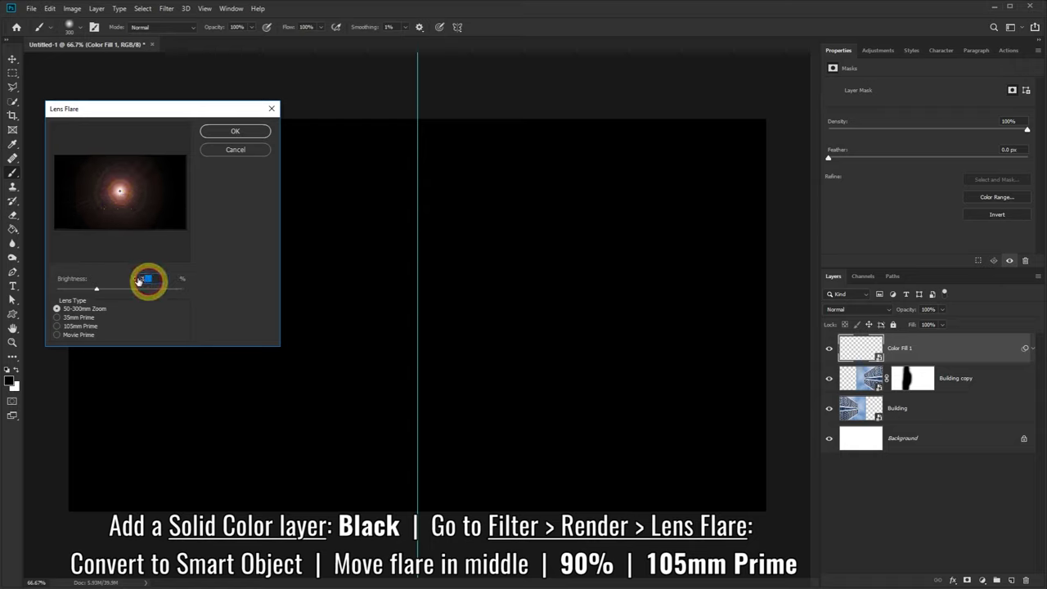
{"action": "type", "text": "90"}
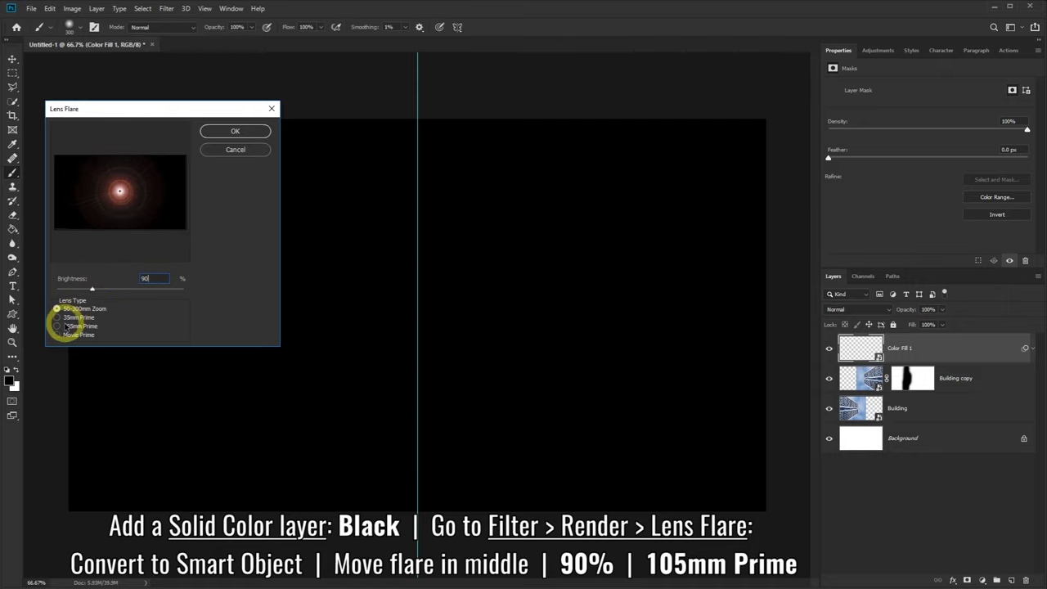
{"action": "left_click", "coordinate": [58, 326]}
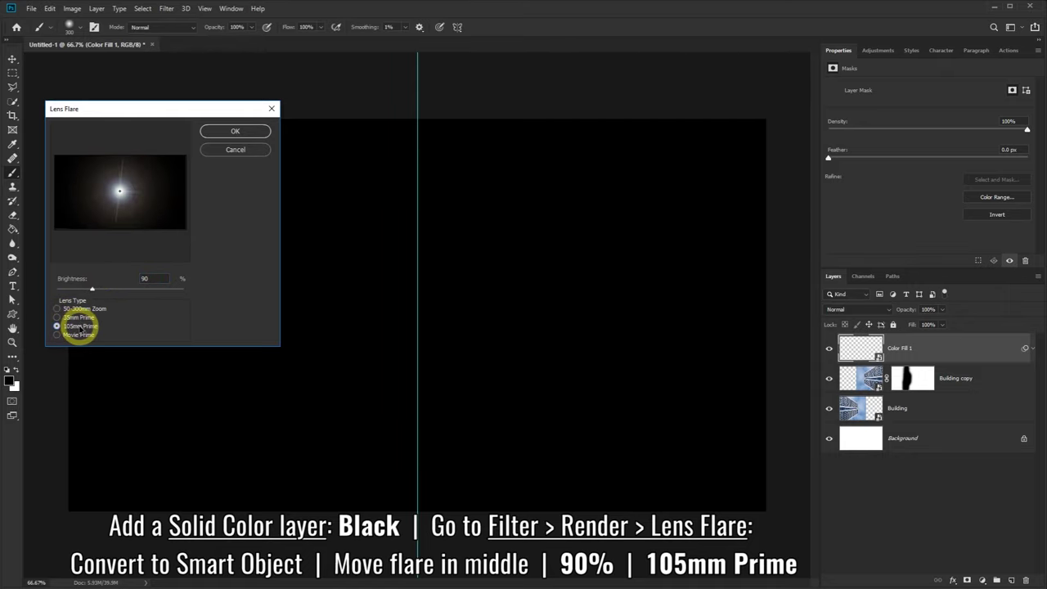
{"action": "left_click", "coordinate": [232, 132]}
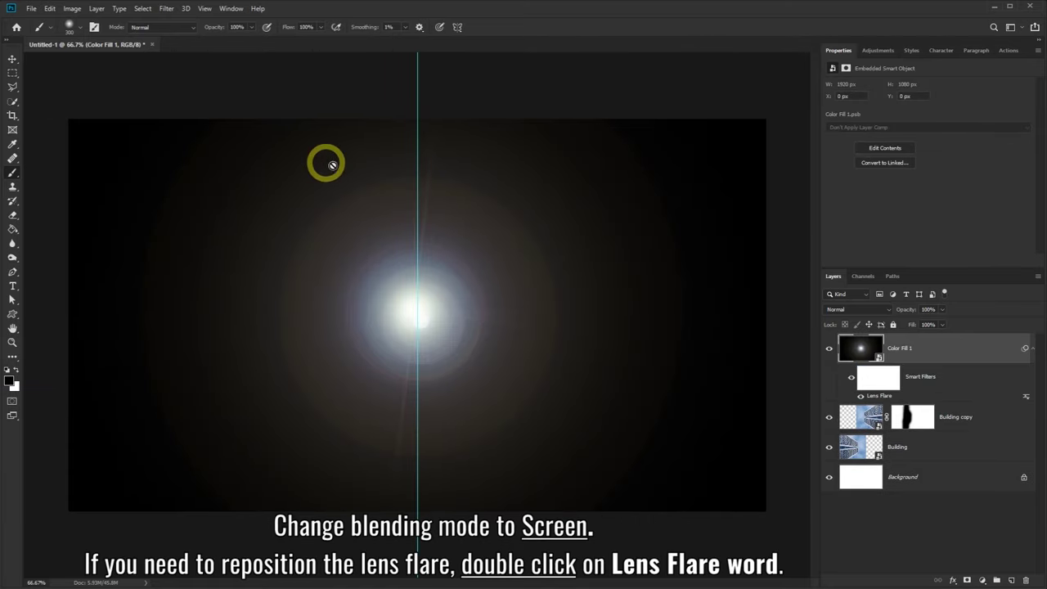
Step: Set Color Fill 1 to Screen blend mode and nudge the Lens Flare centre slightly up-right
{"action": "left_click", "coordinate": [884, 310]}
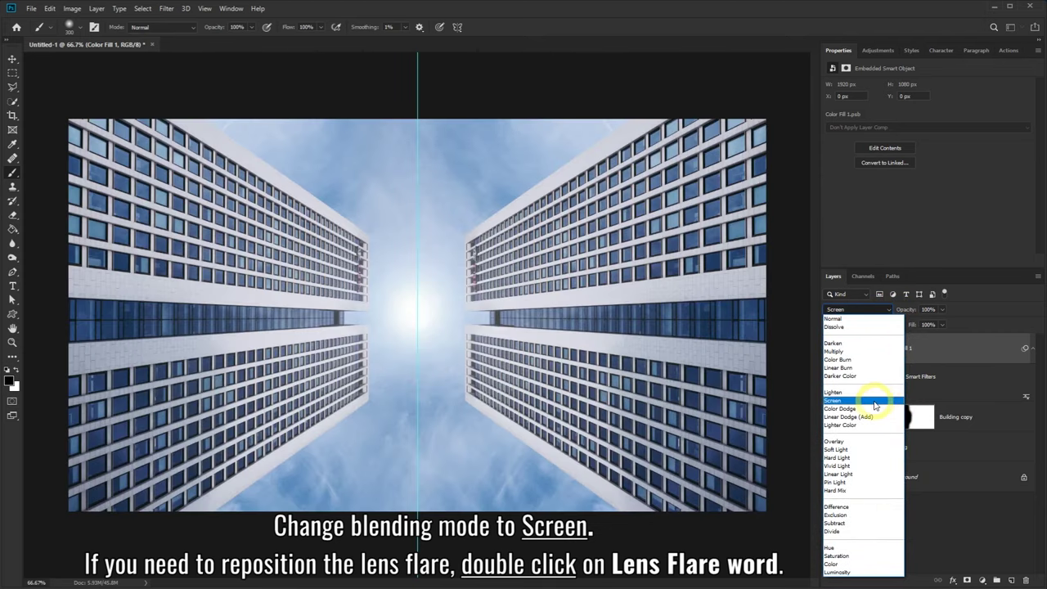
{"action": "left_click", "coordinate": [872, 404]}
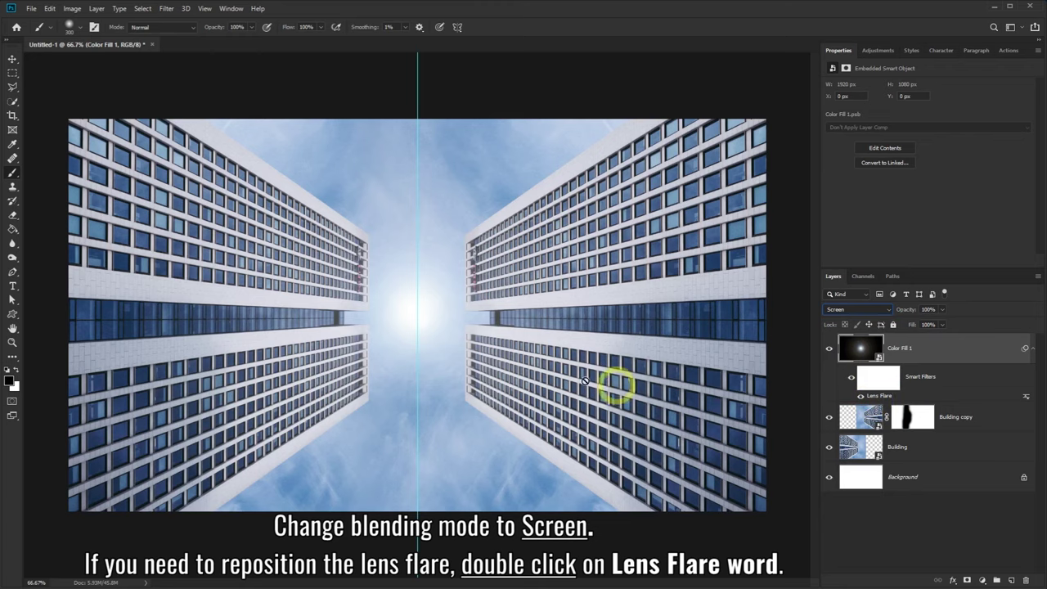
{"action": "double_click", "coordinate": [880, 396]}
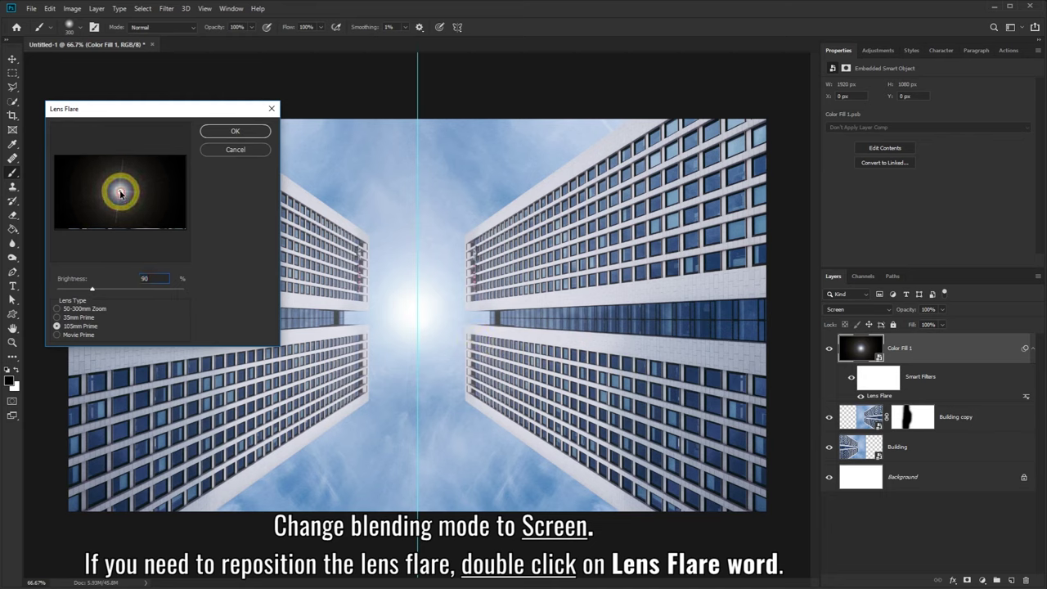
{"action": "left_click_drag", "start_coordinate": [120, 193], "coordinate": [121, 191]}
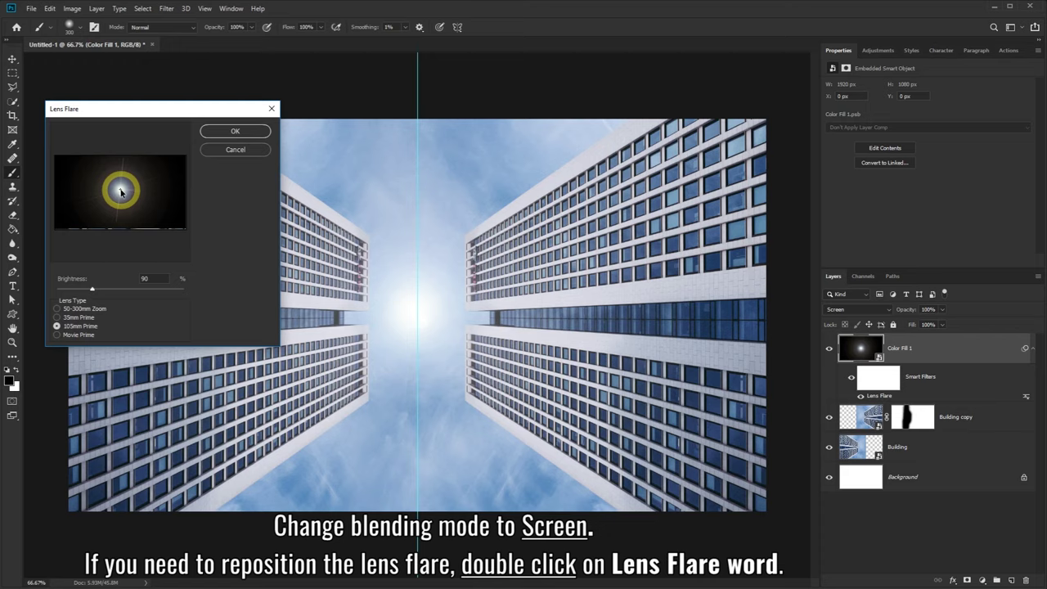
{"action": "left_click", "coordinate": [227, 133]}
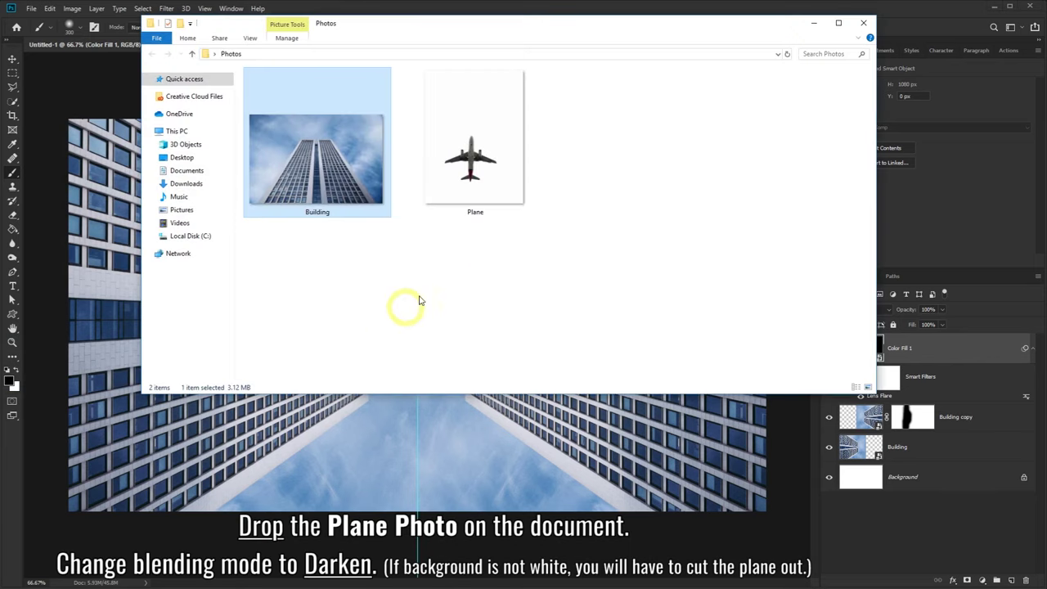
Step: Place the Plane photo into the composition with Darken blend mode to hide its white background
{"action": "mouse_move", "coordinate": [474, 160]}
{"action": "left_mouse_down"}
{"action": "mouse_move", "coordinate": [473, 215]}
{"action": "mouse_move", "coordinate": [420, 430]}
{"action": "left_mouse_up"}
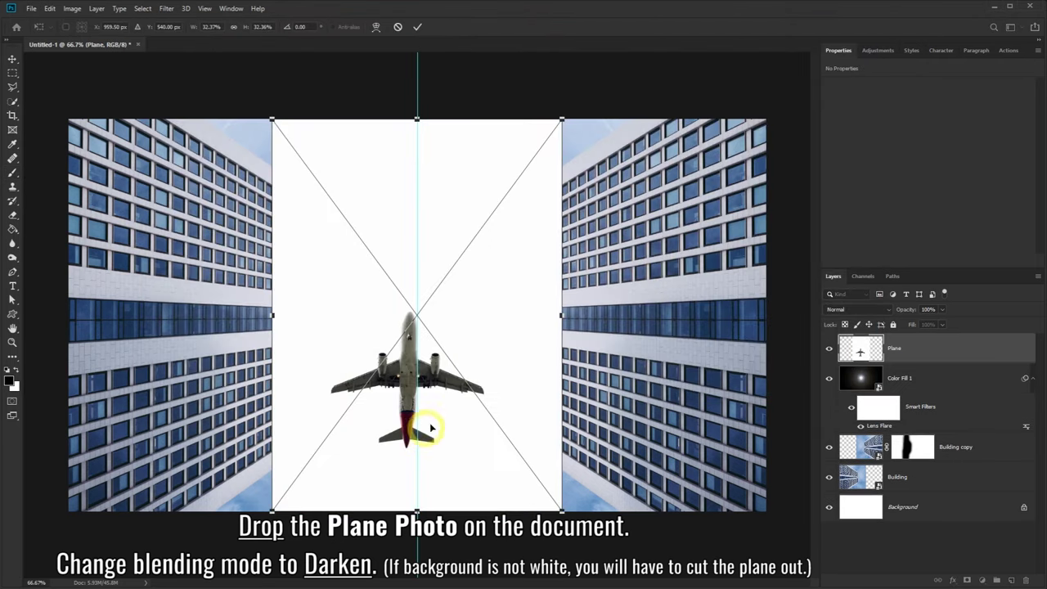
{"action": "left_click", "coordinate": [892, 314]}
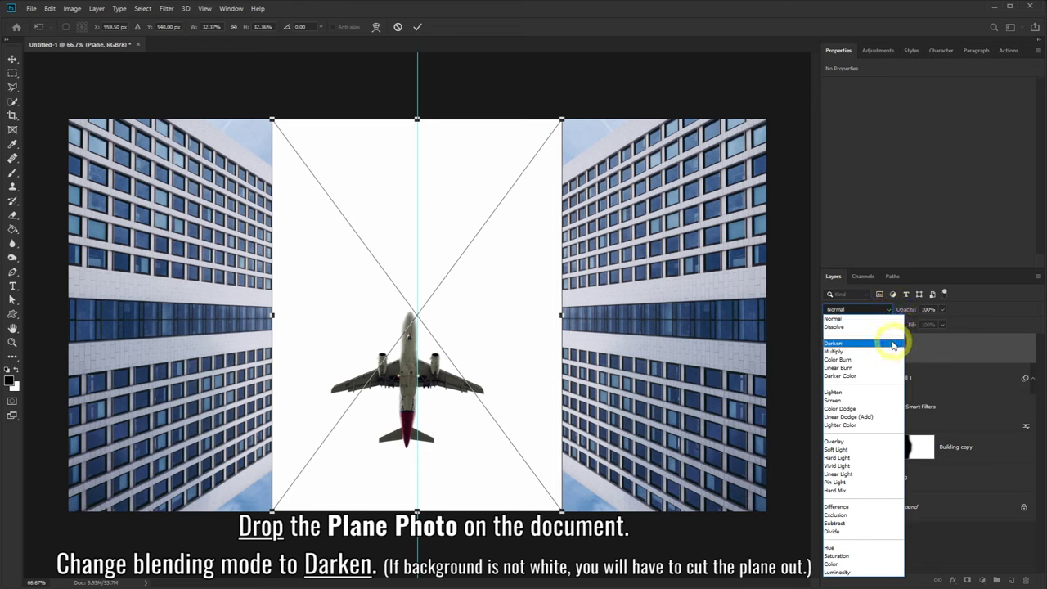
{"action": "left_click", "coordinate": [833, 343]}
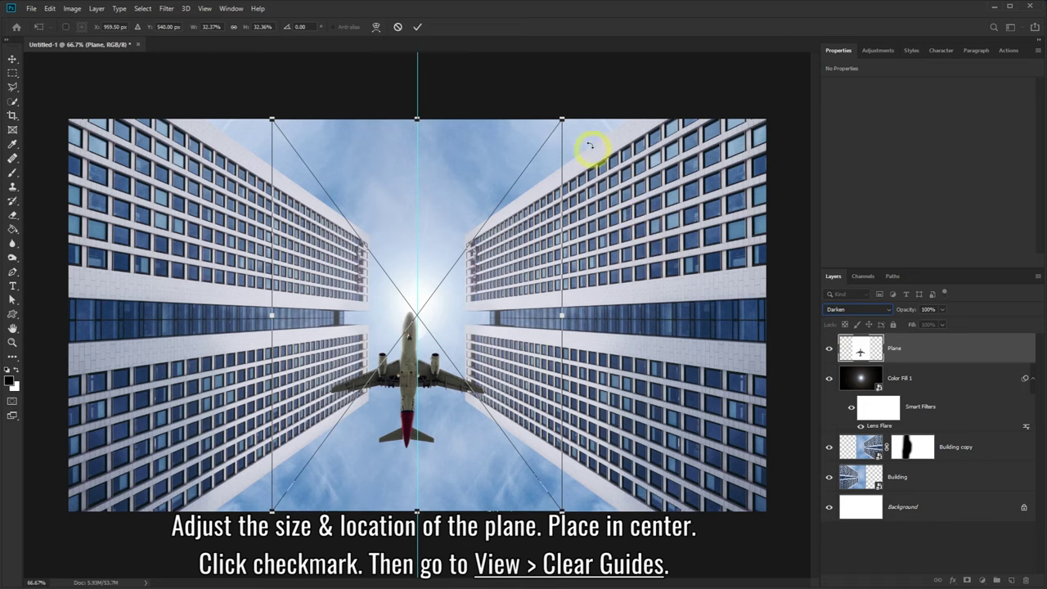
Step: Shrink the plane, centre it in the glow, commit, and clear the vertical centre guide
{"action": "mouse_move", "coordinate": [561, 119]}
{"action": "left_mouse_down"}
{"action": "mouse_move", "coordinate": [362, 355]}
{"action": "mouse_move", "coordinate": [323, 375]}
{"action": "left_mouse_up"}
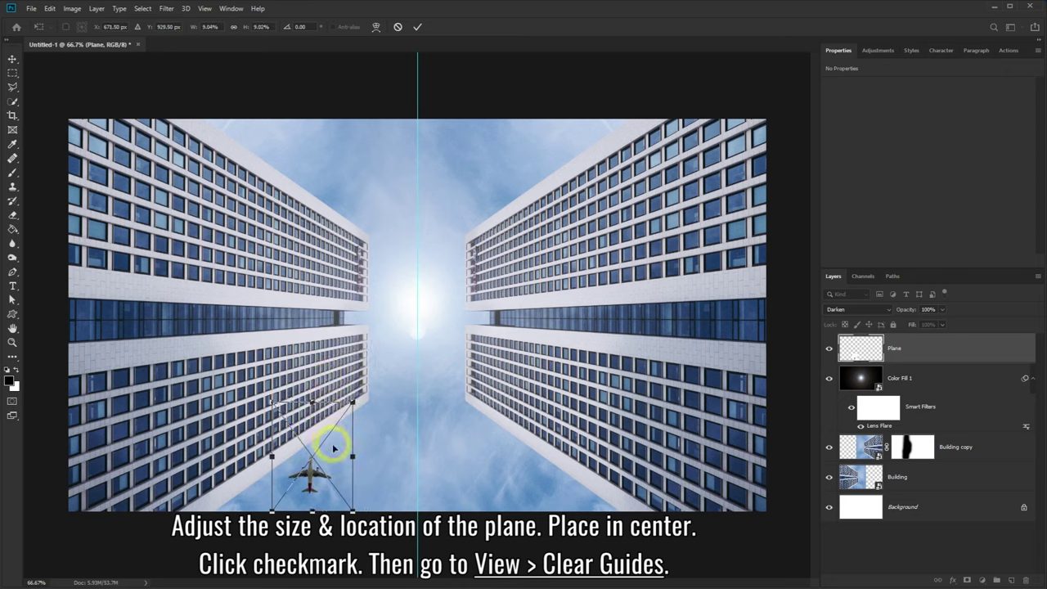
{"action": "left_click_drag", "start_coordinate": [343, 442], "coordinate": [444, 300]}
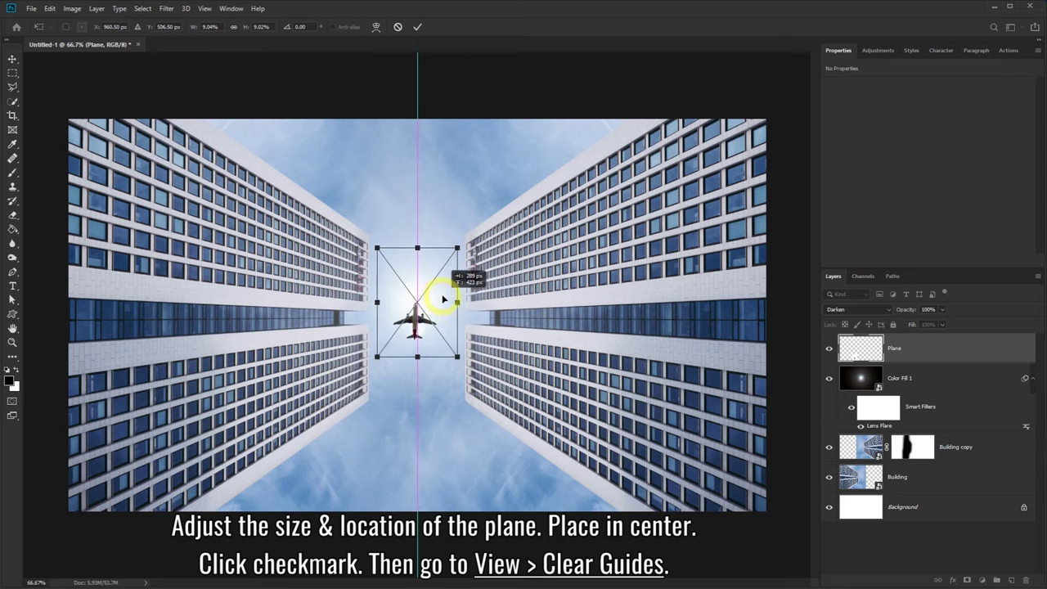
{"action": "key", "text": "Right"}
{"action": "key", "text": "Right"}
{"action": "key", "text": "Right"}
{"action": "key", "text": "Right"}
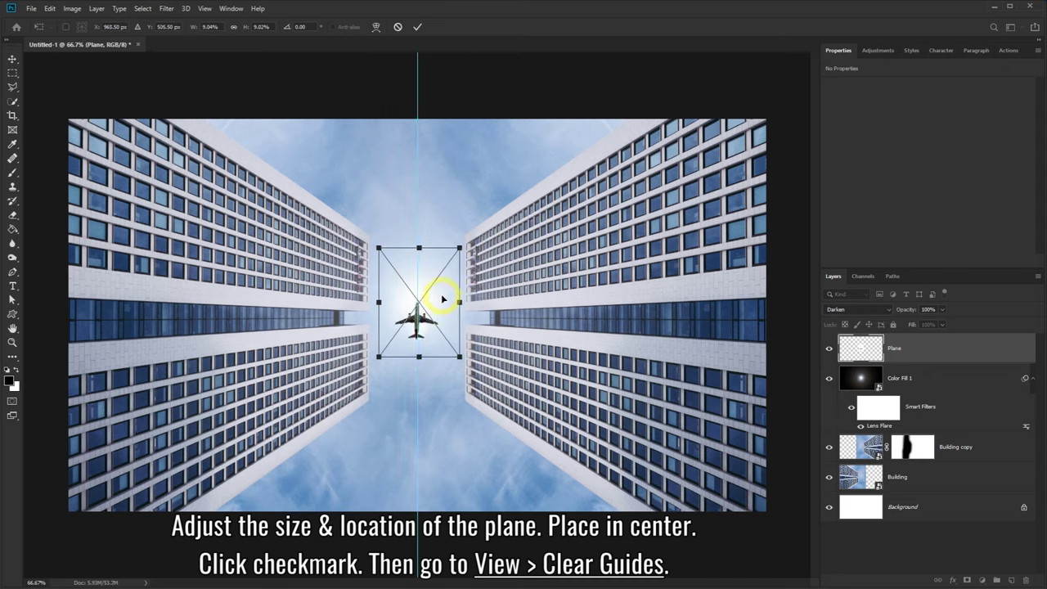
{"action": "key", "text": "Right"}
{"action": "key", "text": "Right"}
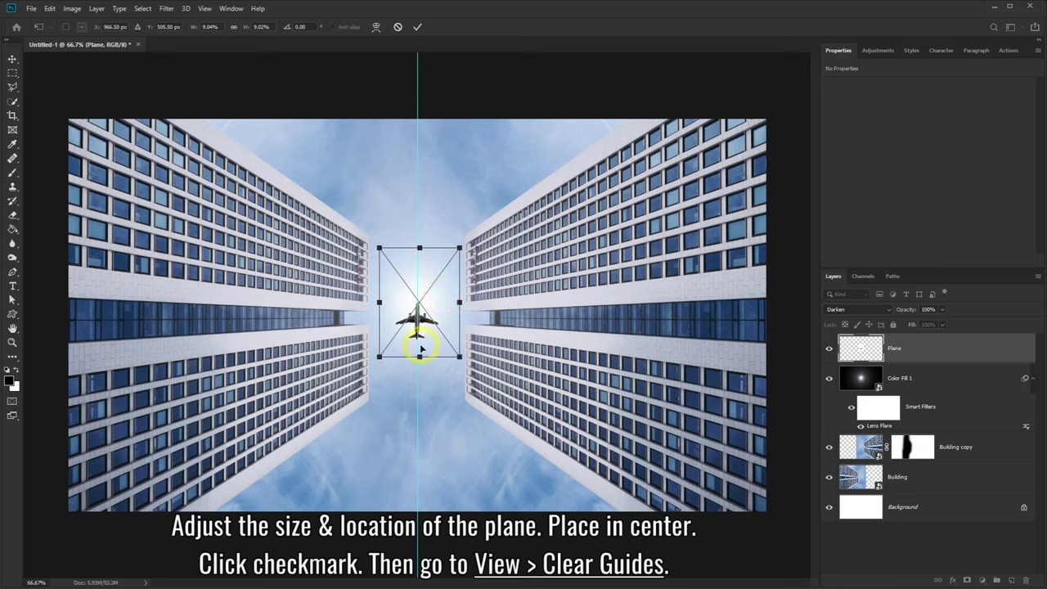
{"action": "key", "text": "Down"}
{"action": "key", "text": "Down"}
{"action": "key", "text": "Down"}
{"action": "key", "text": "Down"}
{"action": "key", "text": "Down"}
{"action": "key", "text": "Down"}
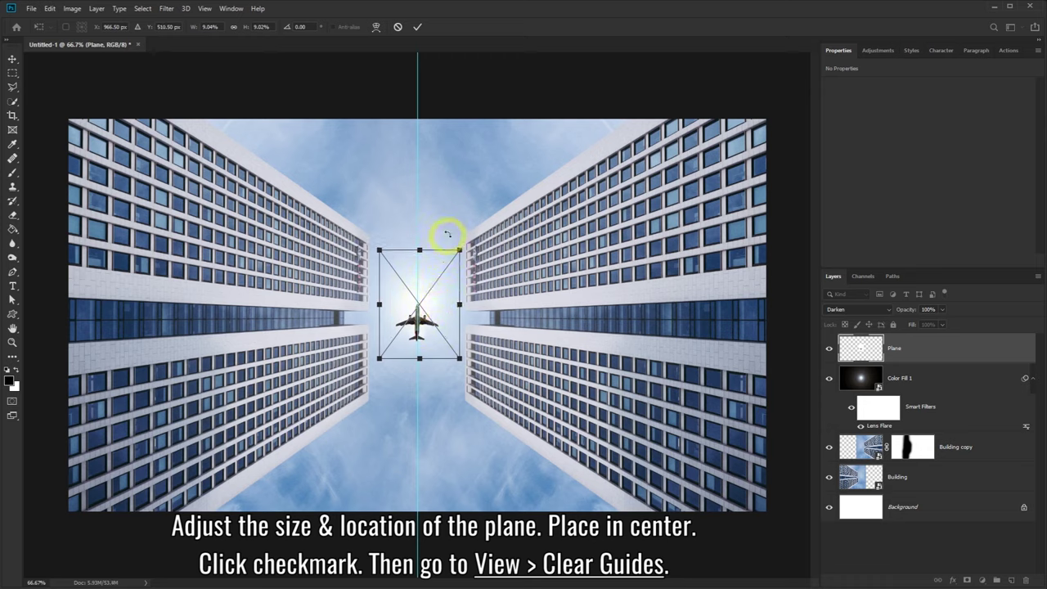
{"action": "left_click", "coordinate": [416, 29]}
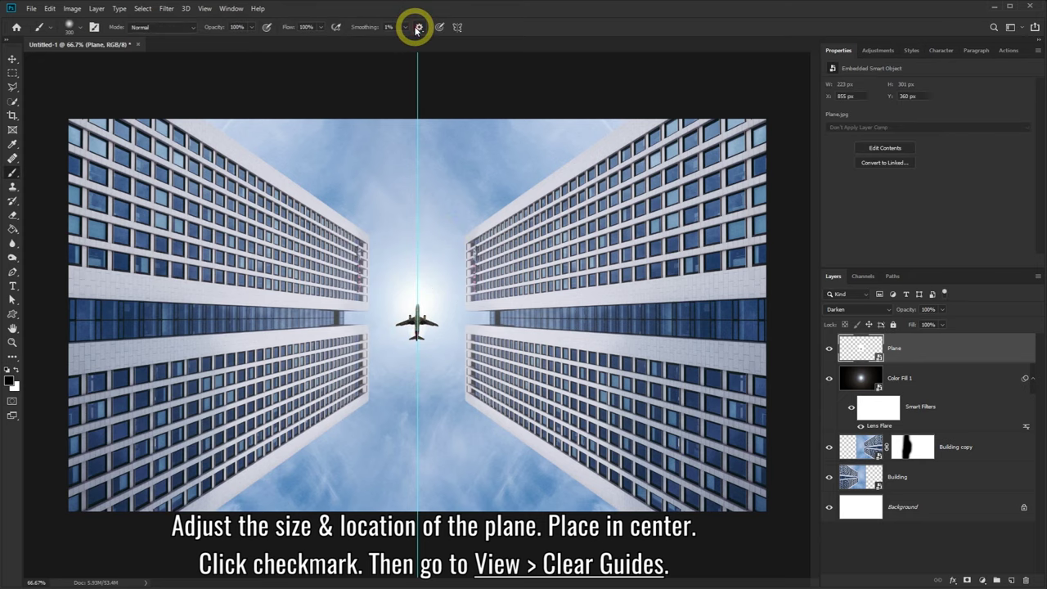
{"action": "left_click", "coordinate": [205, 10]}
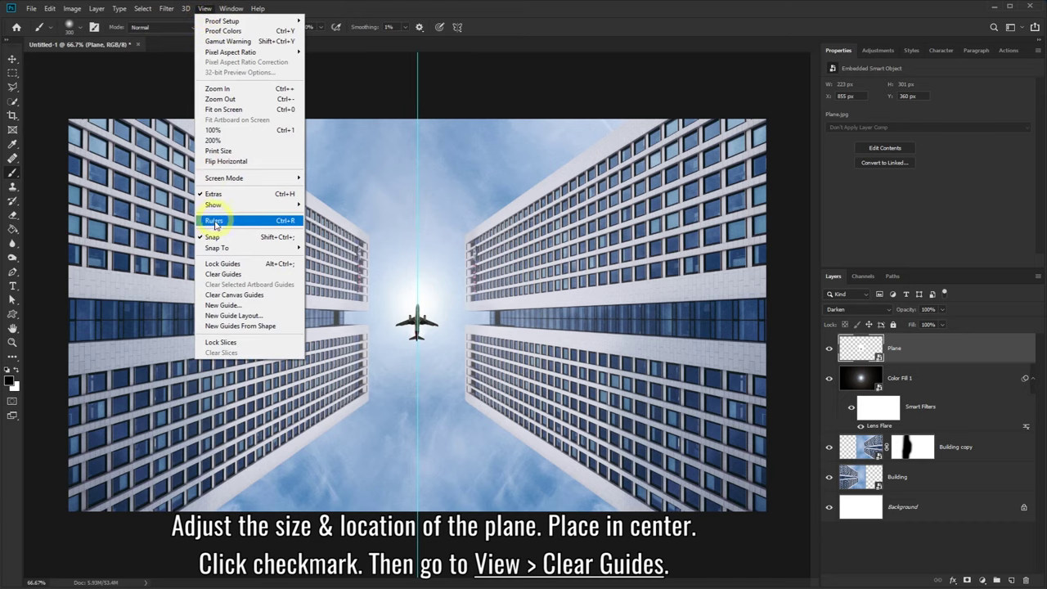
{"action": "left_click", "coordinate": [231, 275]}
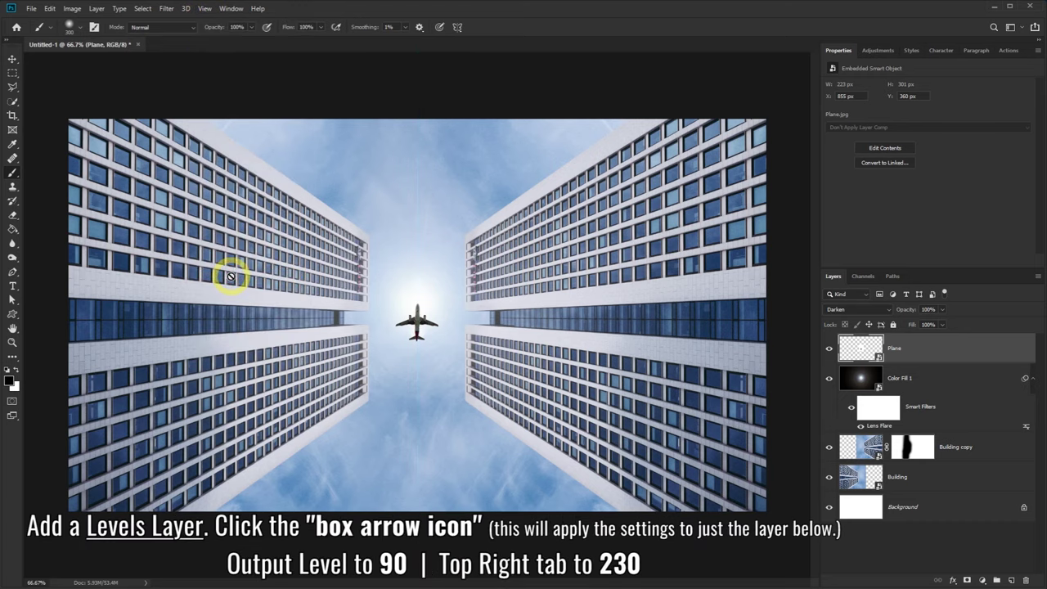
Step: Add a Levels layer clipped to the Plane with output black 90 and input white 230
{"action": "left_click", "coordinate": [984, 581]}
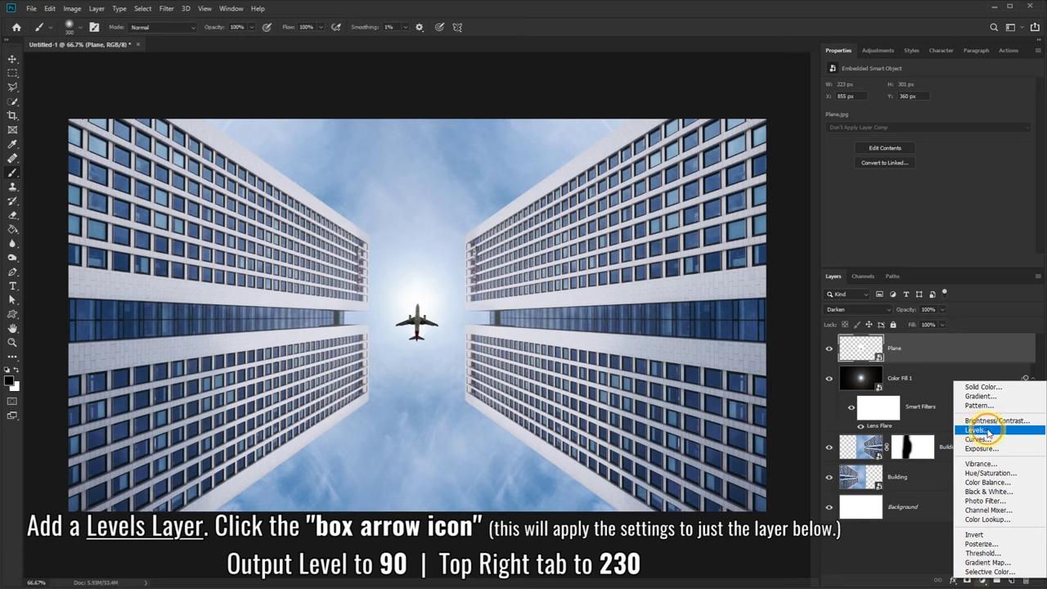
{"action": "left_click", "coordinate": [988, 433]}
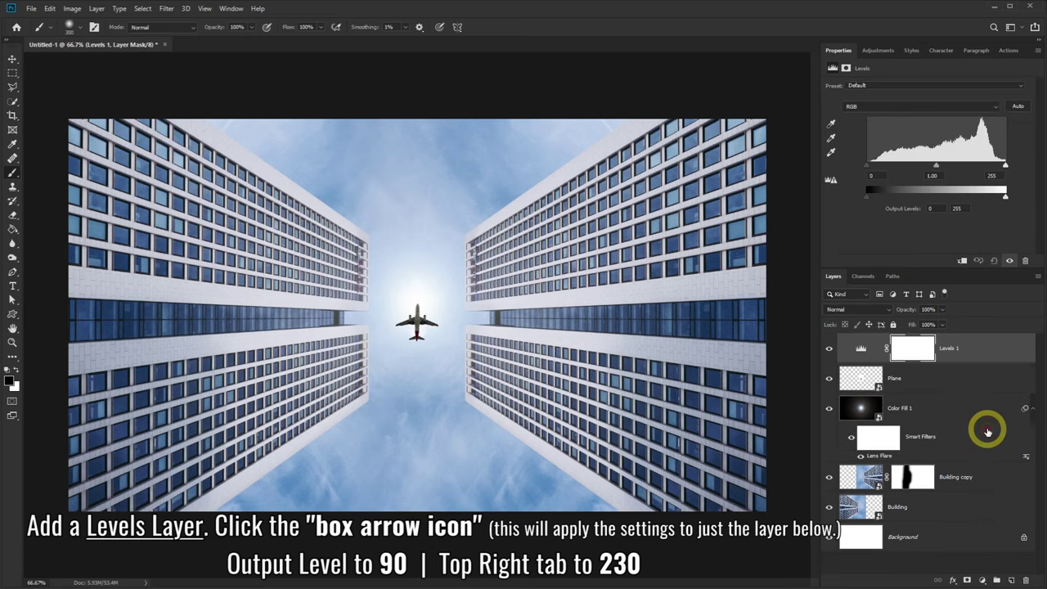
{"action": "left_click", "coordinate": [962, 263]}
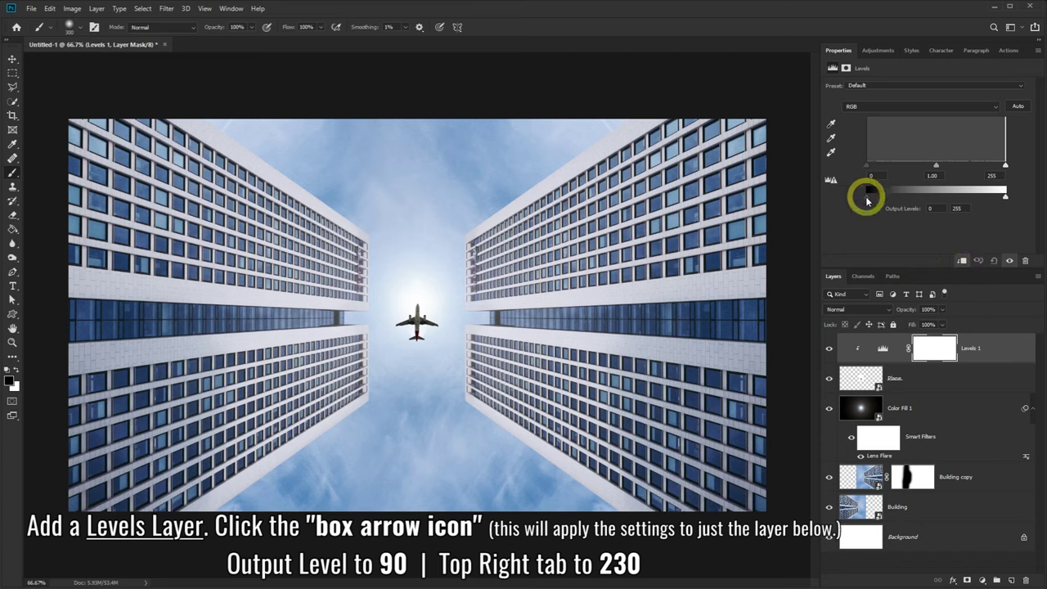
{"action": "mouse_move", "coordinate": [868, 201]}
{"action": "left_mouse_down"}
{"action": "mouse_move", "coordinate": [931, 197]}
{"action": "mouse_move", "coordinate": [916, 195]}
{"action": "left_mouse_up"}
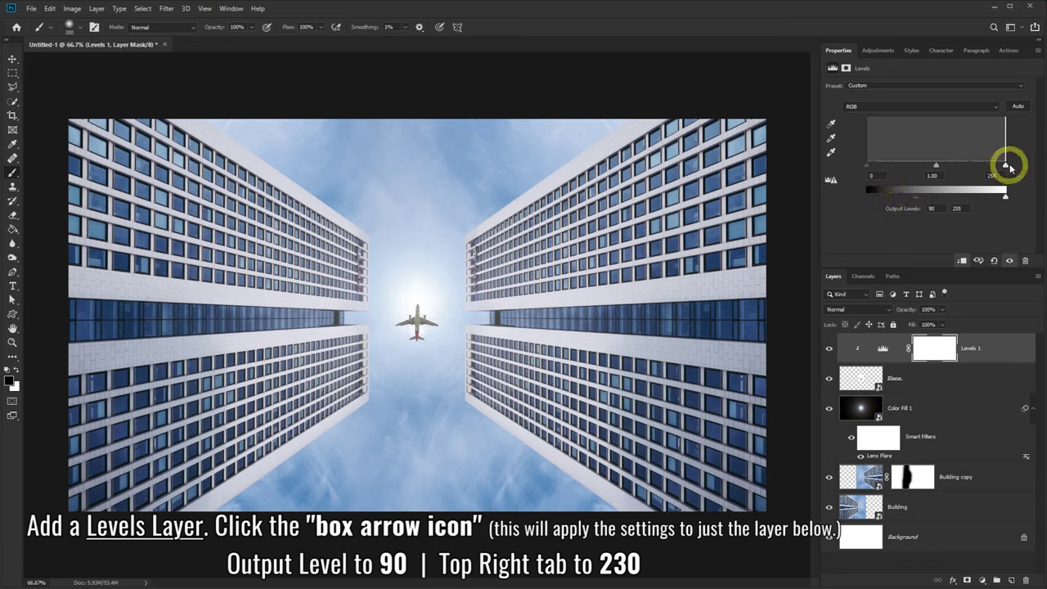
{"action": "mouse_move", "coordinate": [1006, 167]}
{"action": "left_mouse_down"}
{"action": "mouse_move", "coordinate": [970, 168]}
{"action": "mouse_move", "coordinate": [992, 167]}
{"action": "left_mouse_up"}
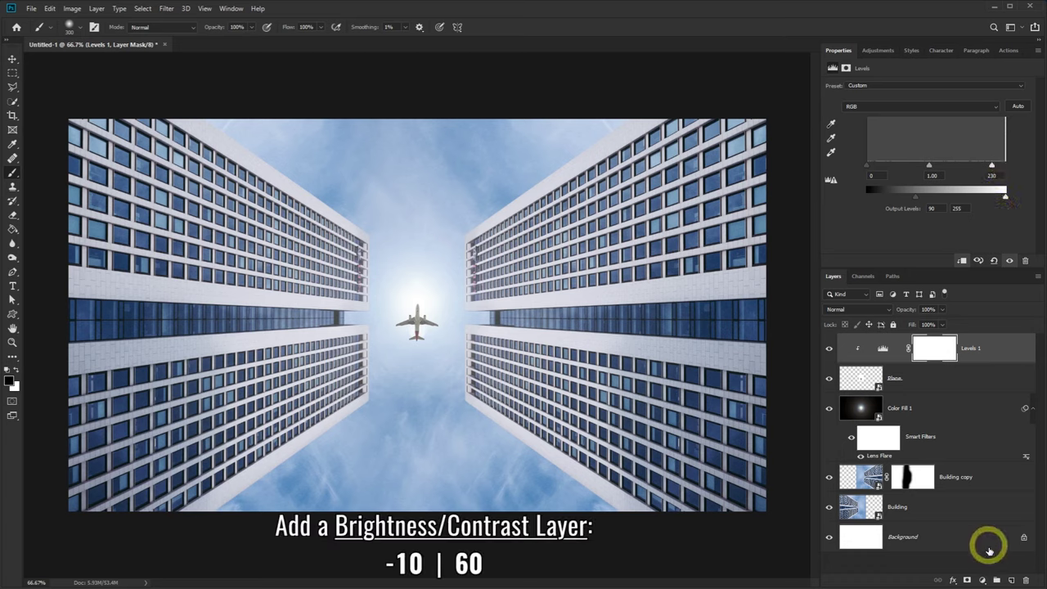
Step: Add a Brightness/Contrast layer on top with brightness -10 and contrast 60
{"action": "left_click", "coordinate": [984, 581]}
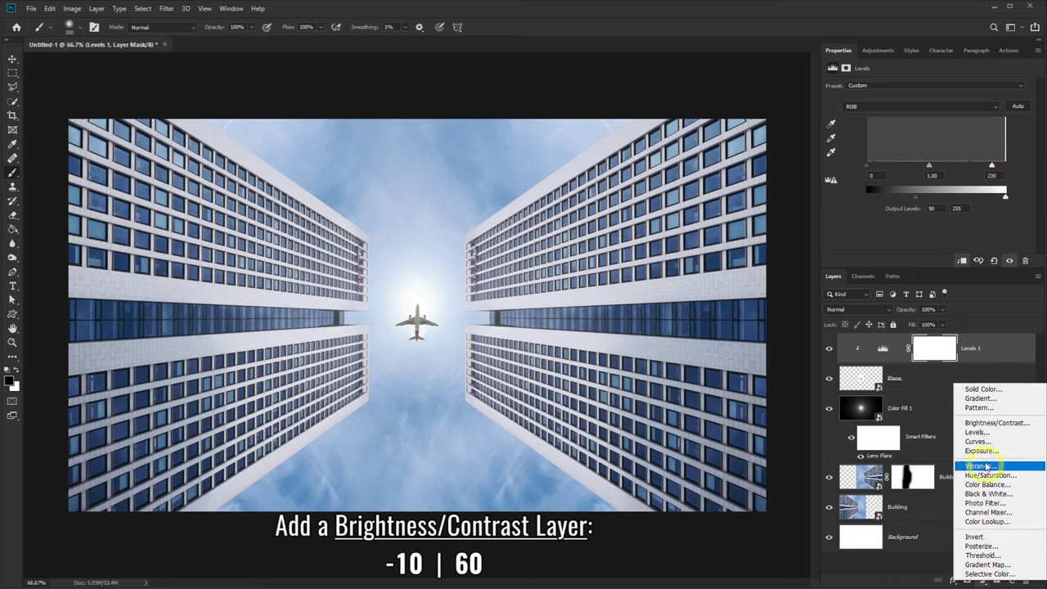
{"action": "left_click", "coordinate": [1008, 423]}
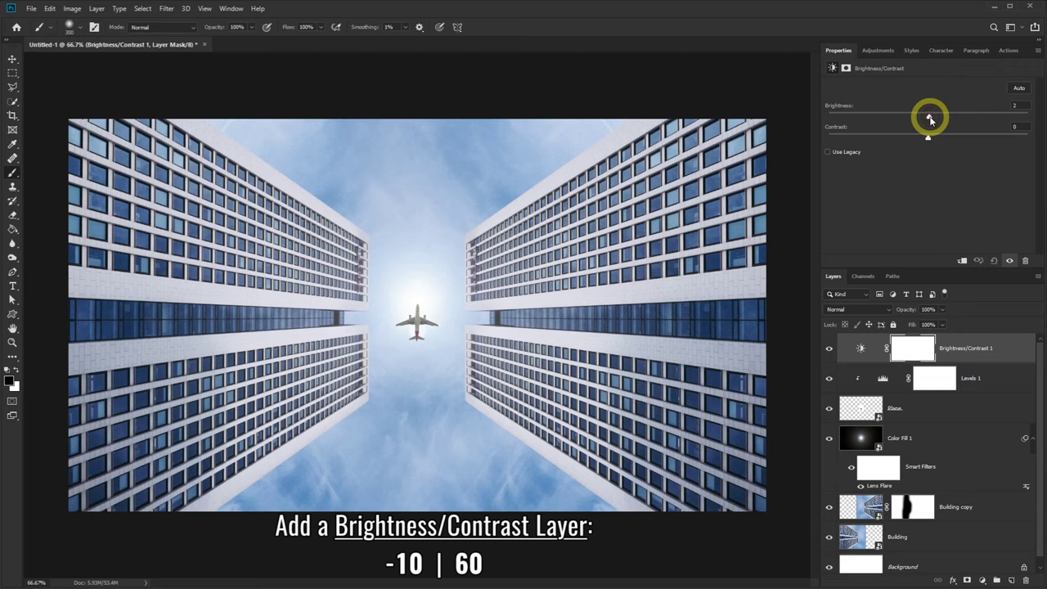
{"action": "left_click_drag", "start_coordinate": [930, 119], "coordinate": [923, 120]}
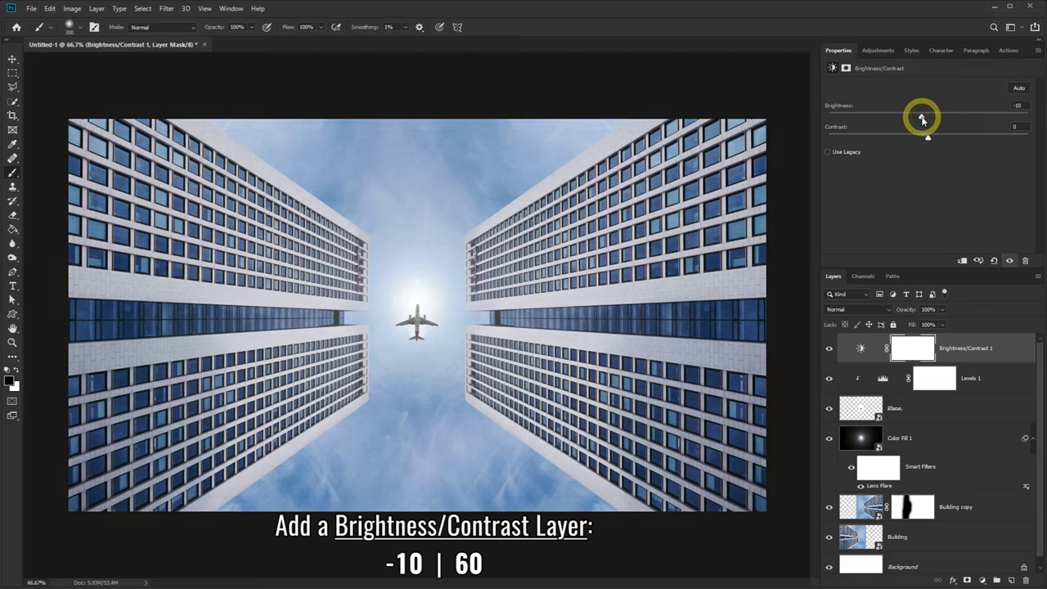
{"action": "left_click_drag", "start_coordinate": [928, 137], "coordinate": [988, 139]}
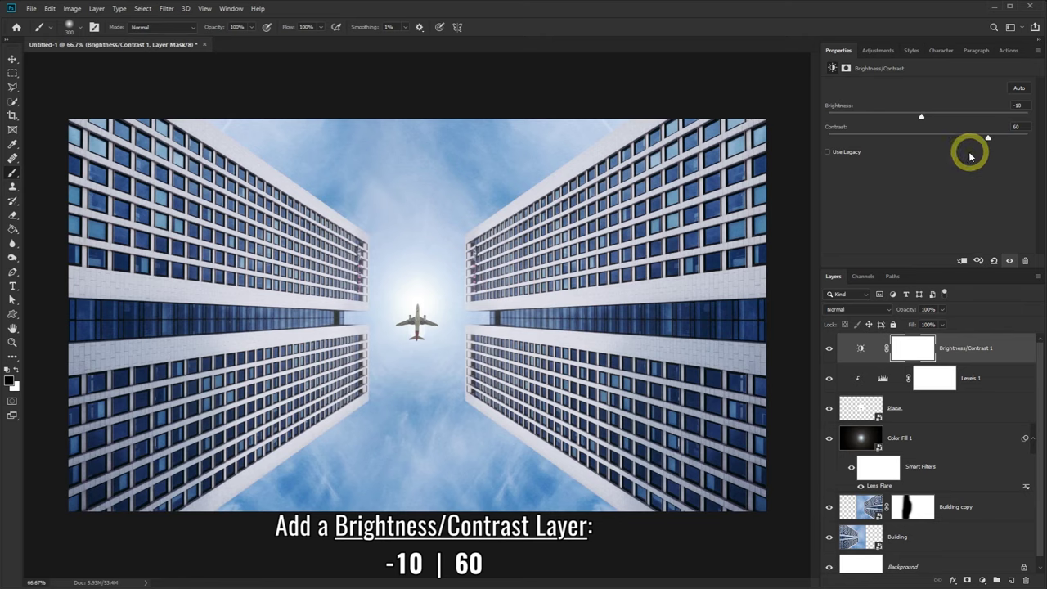